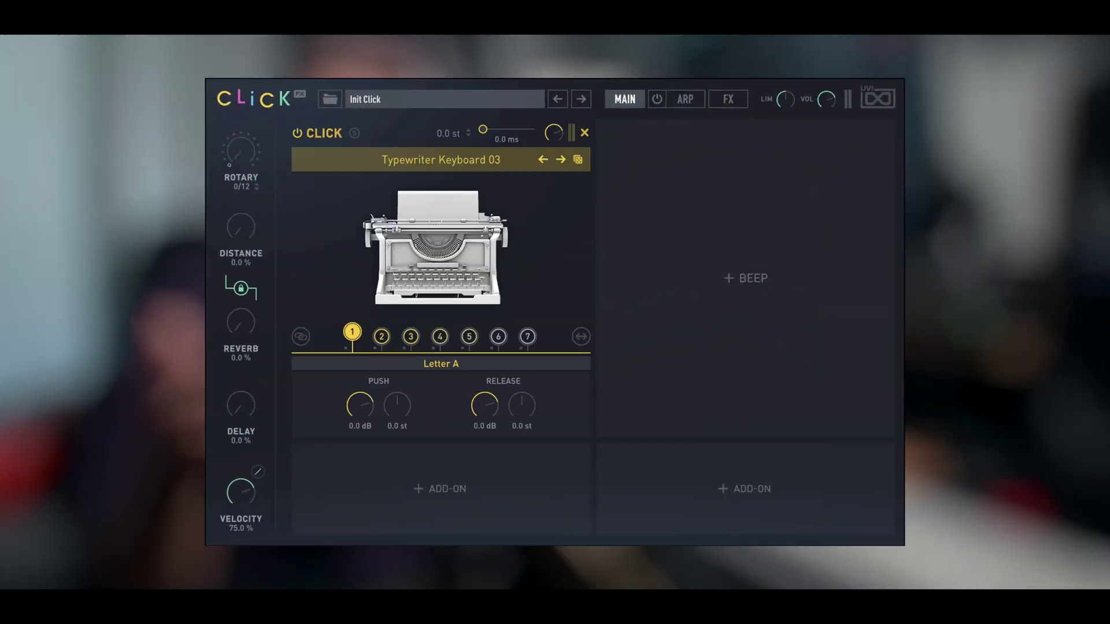
Add a Beep layer alongside the click kit in UVI Click
{"action": "left_click", "coordinate": [746, 278]}
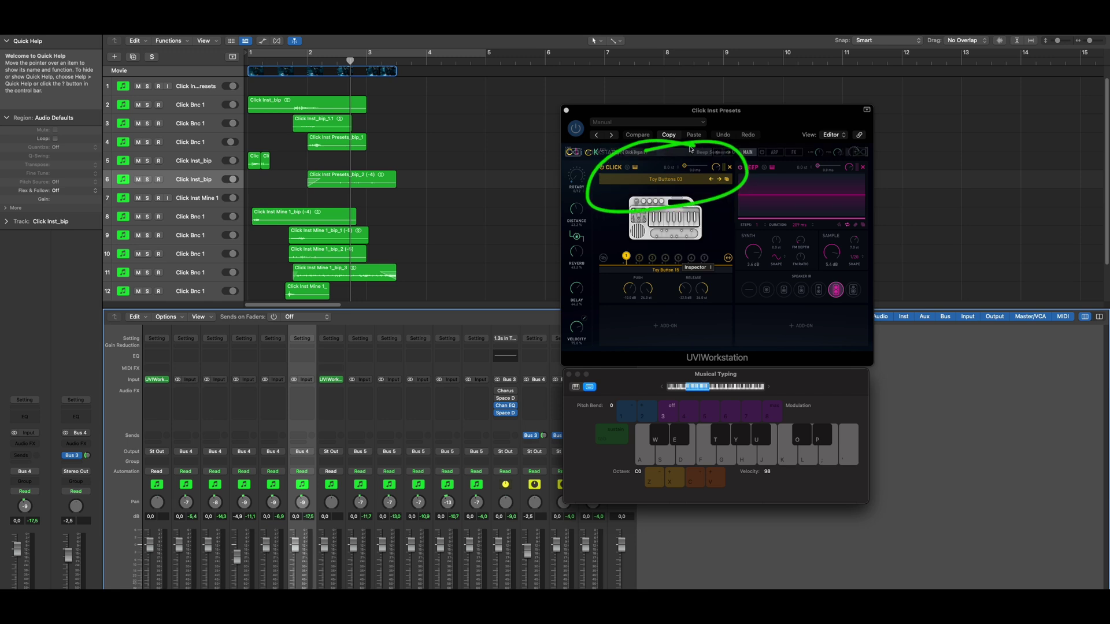
{"action": "left_click", "coordinate": [686, 179]}
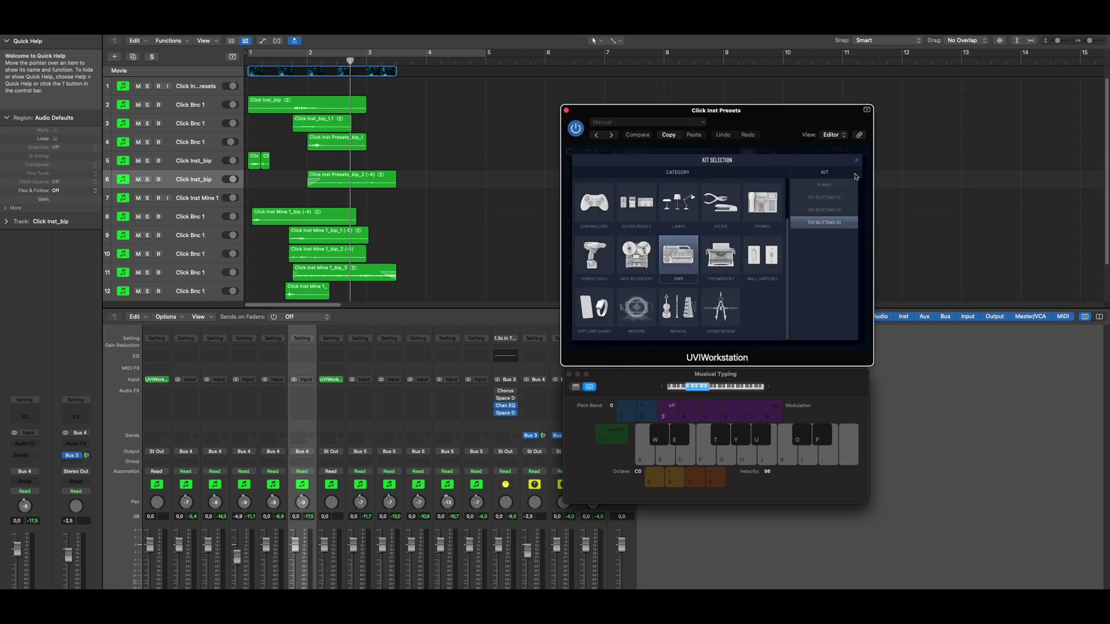
{"action": "left_click", "coordinate": [857, 164]}
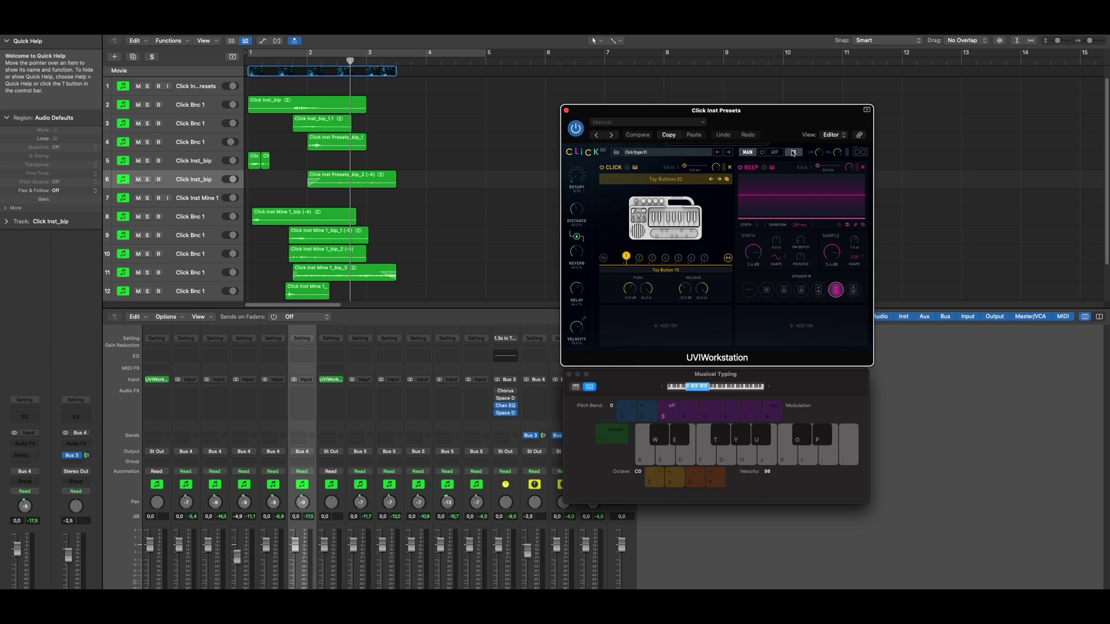
Look over the FX and ARP pages, then go back to MAIN
{"action": "left_click", "coordinate": [793, 152]}
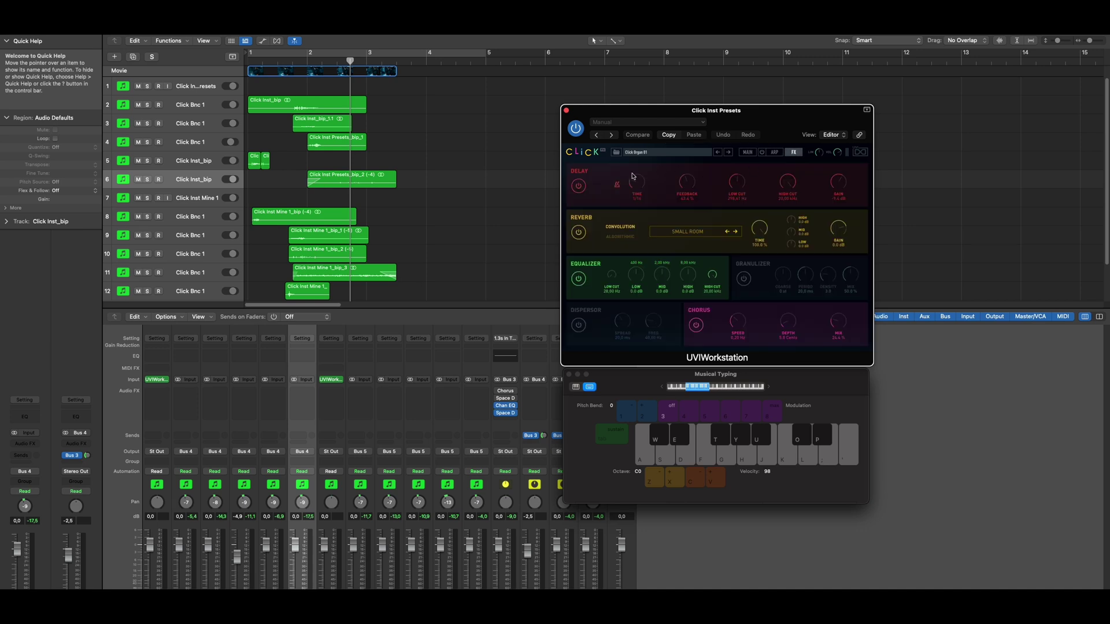
{"action": "left_click", "coordinate": [773, 152]}
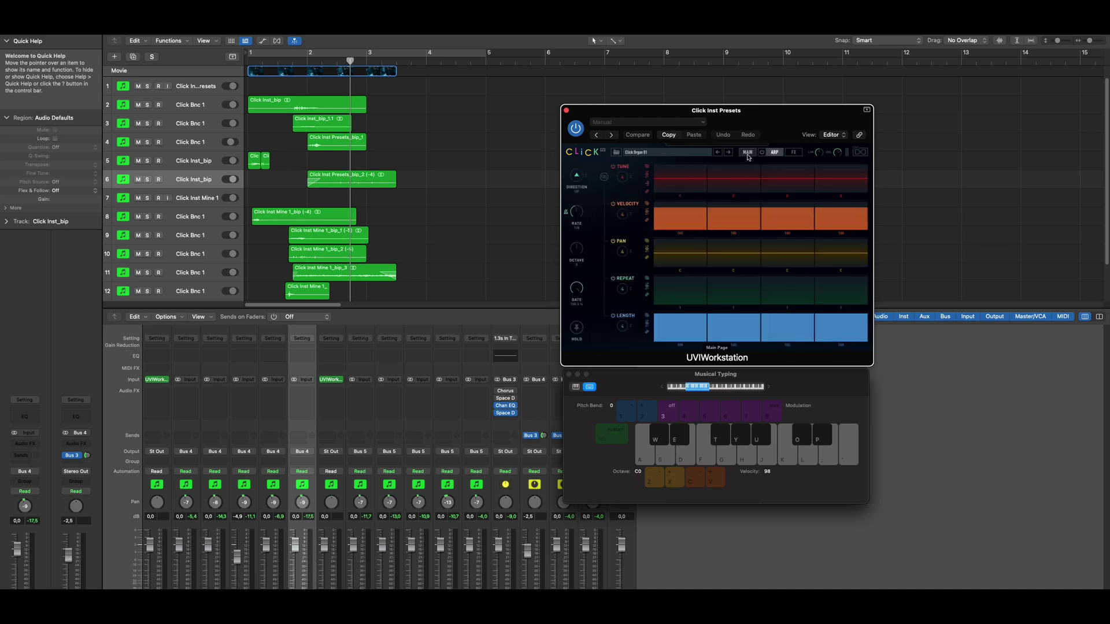
{"action": "left_click", "coordinate": [747, 153]}
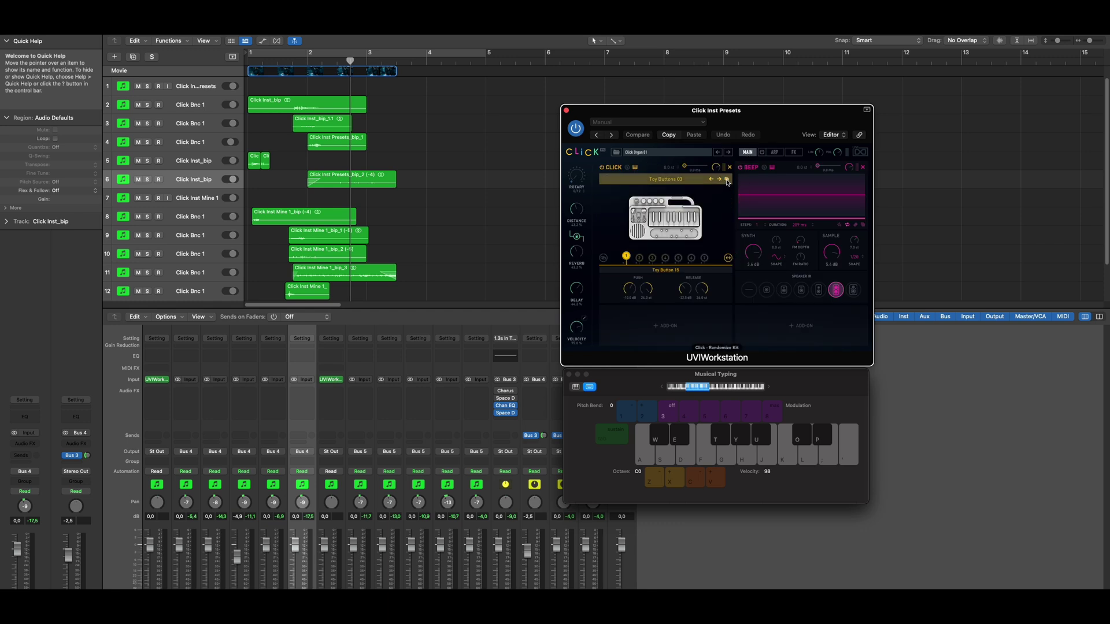
Randomize the click kit three times and select the Click Inst Presets track
{"action": "left_click", "coordinate": [728, 180]}
{"action": "left_click", "coordinate": [728, 181]}
{"action": "left_click", "coordinate": [727, 181]}
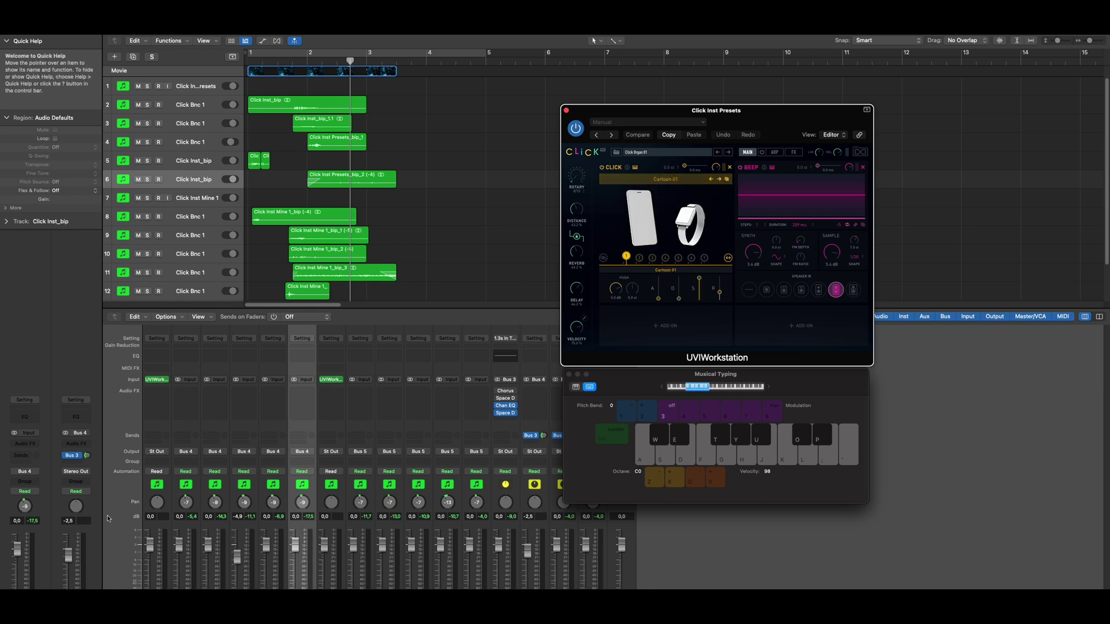
{"action": "left_click", "coordinate": [149, 523]}
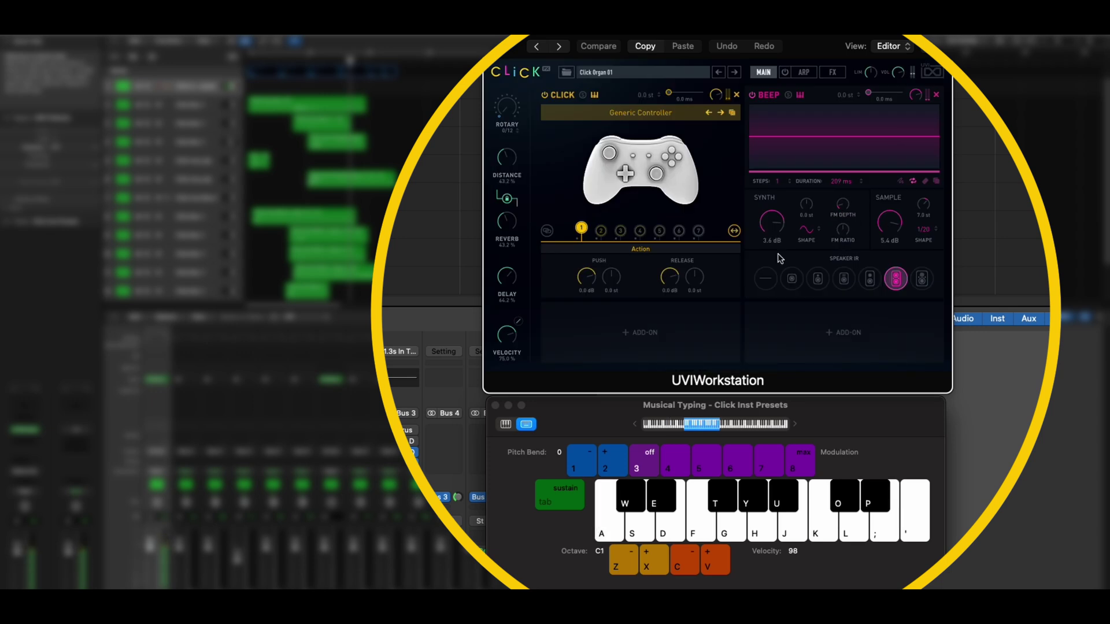
Step through Click Organ 02 and 03, then load the first Clocks preset
{"action": "left_click", "coordinate": [734, 71]}
{"action": "left_click", "coordinate": [733, 75]}
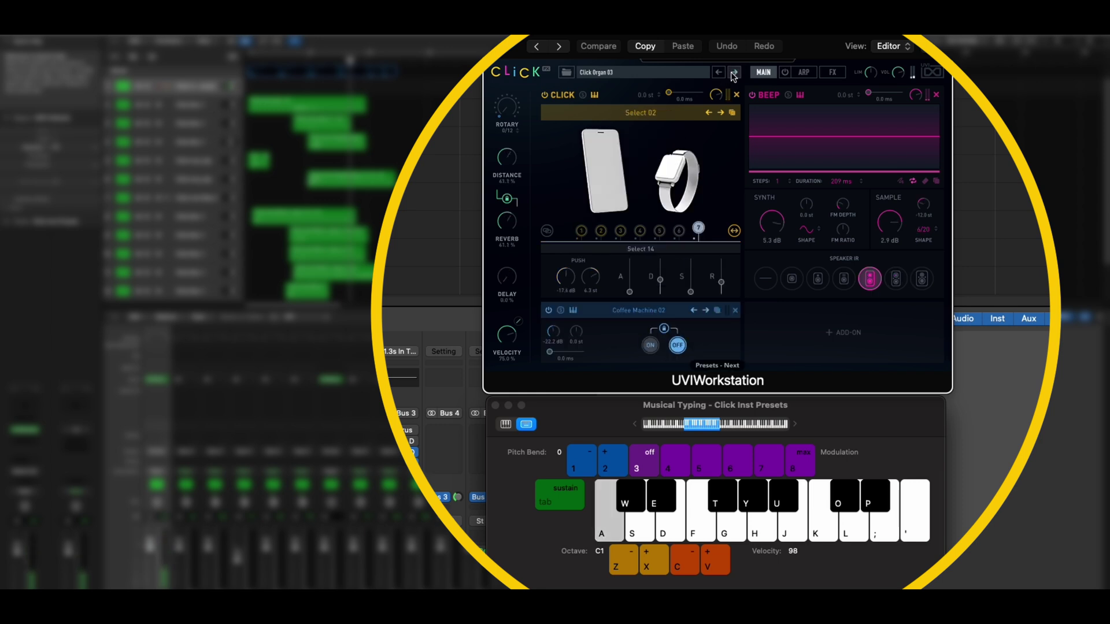
{"action": "left_click", "coordinate": [675, 72]}
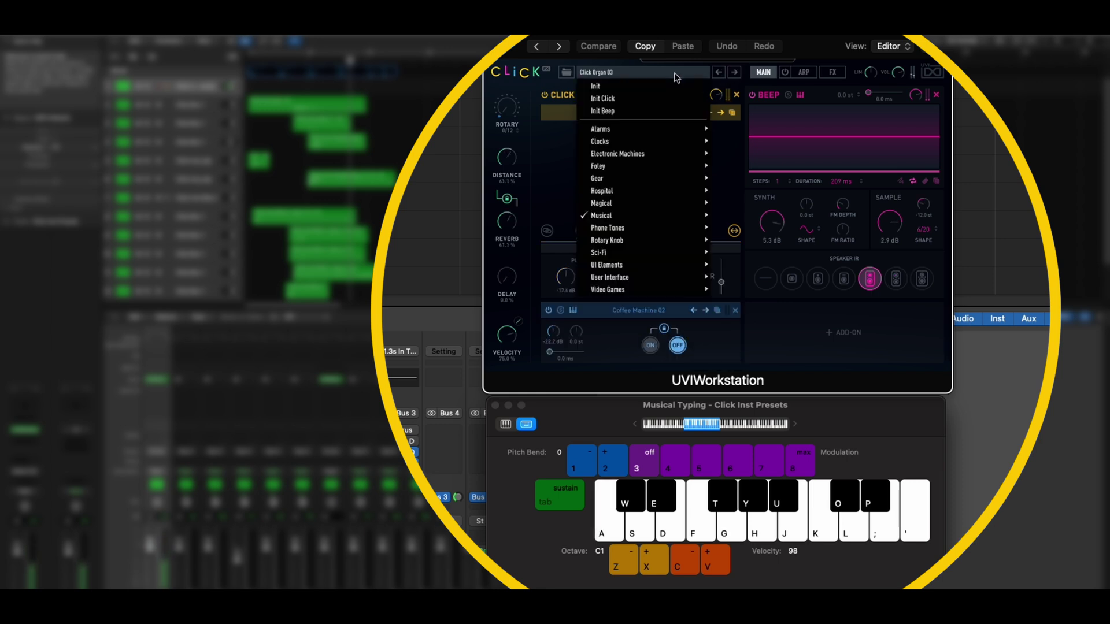
{"action": "left_click", "coordinate": [762, 144]}
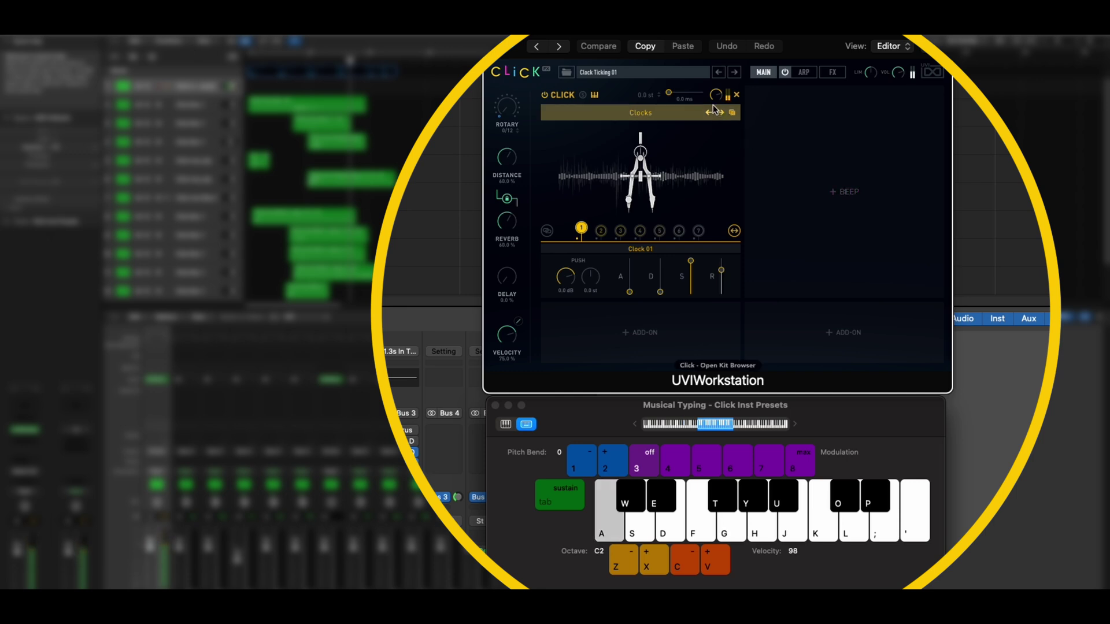
Audition Clock Ticking 02 and Gear Mechanism 01–03 with Musical Typing notes
{"action": "left_click", "coordinate": [734, 72]}
{"action": "left_click", "coordinate": [735, 72]}
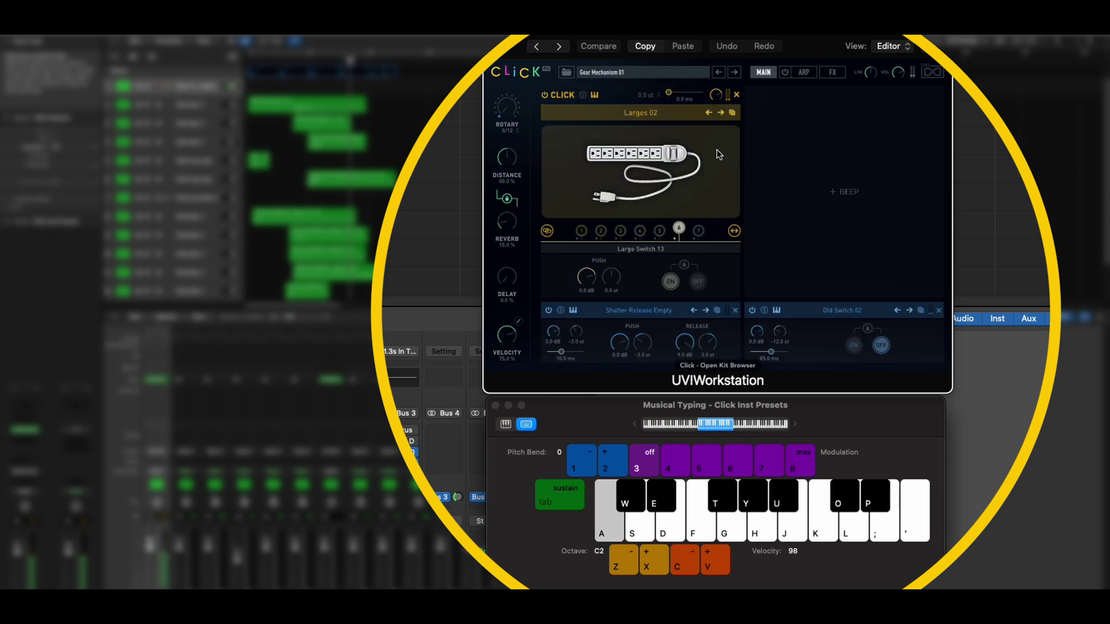
{"action": "key", "text": "f"}
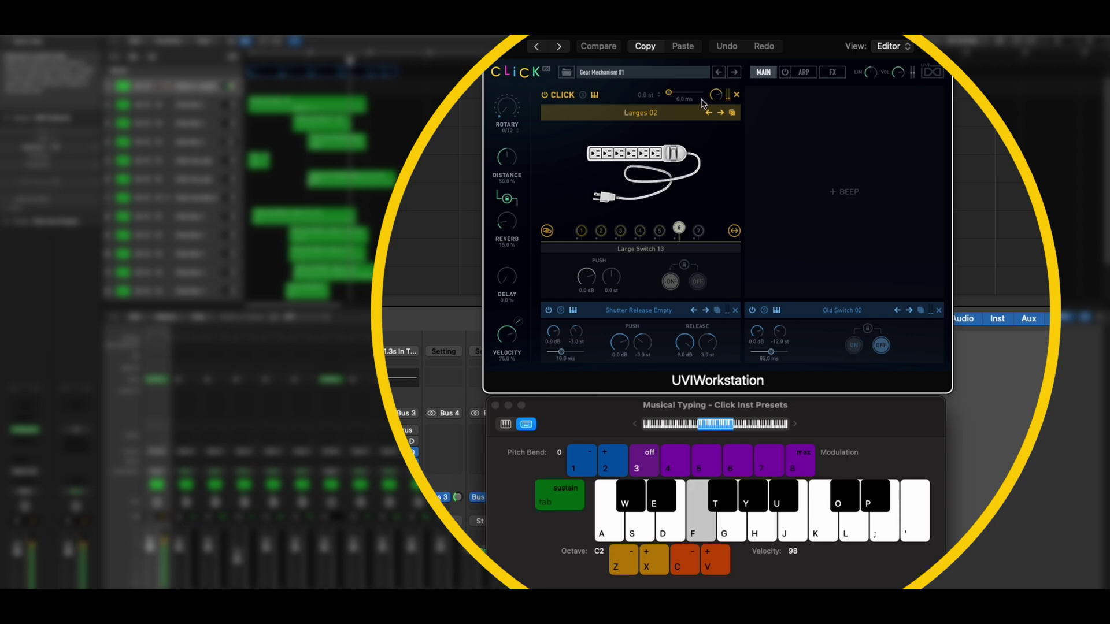
{"action": "left_click", "coordinate": [733, 71]}
{"action": "key", "text": "a"}
{"action": "key", "text": "a"}
{"action": "left_click", "coordinate": [734, 72]}
{"action": "key", "text": "a"}
{"action": "key", "text": "a"}
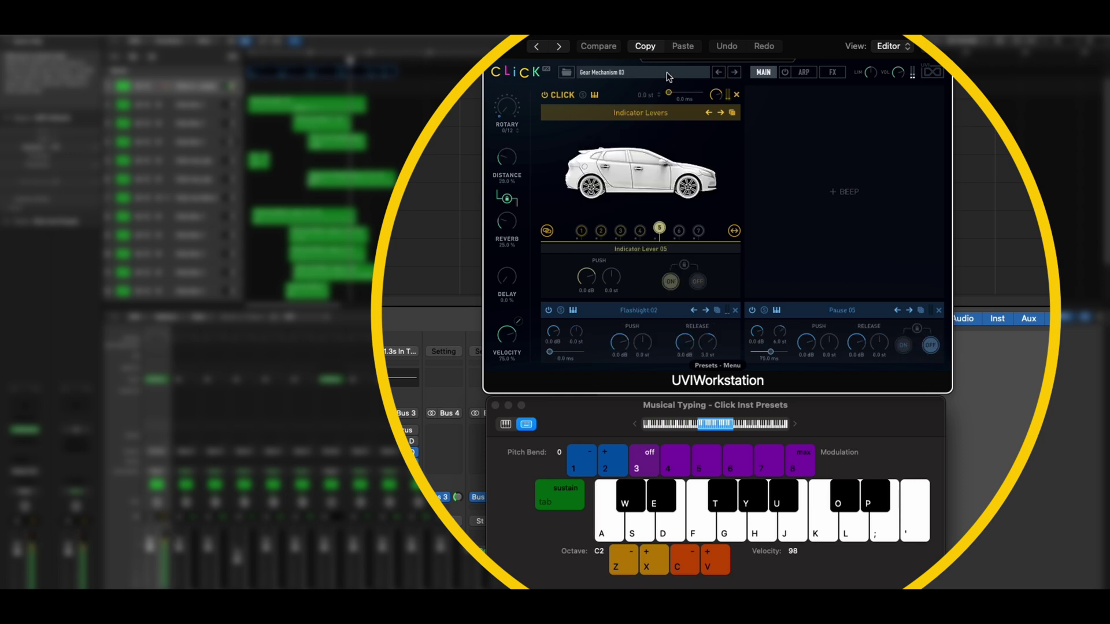
Load Elevator Beep 01 from the preset list, then audition Aqua Spell 01 and 02
{"action": "left_click", "coordinate": [638, 71]}
{"action": "left_click", "coordinate": [721, 187]}
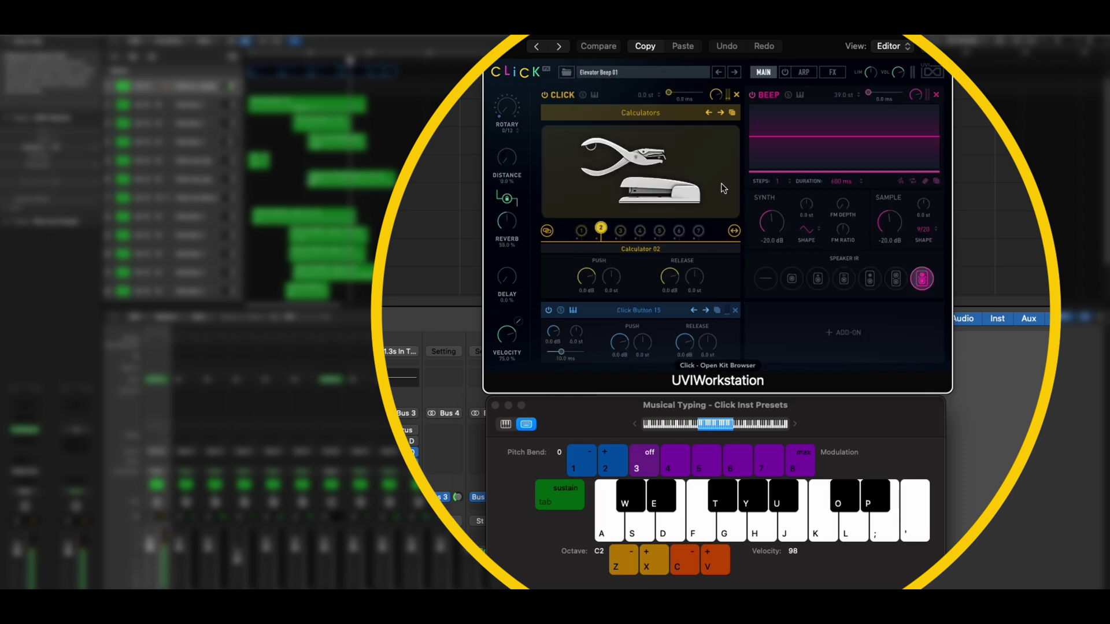
{"action": "key", "text": "g"}
{"action": "left_click", "coordinate": [735, 72]}
{"action": "key", "text": "a"}
{"action": "left_click", "coordinate": [735, 72]}
{"action": "key", "text": "a"}
Audition Aqua Spell 03, then load and play Fire Spell 02
{"action": "left_click", "coordinate": [735, 72]}
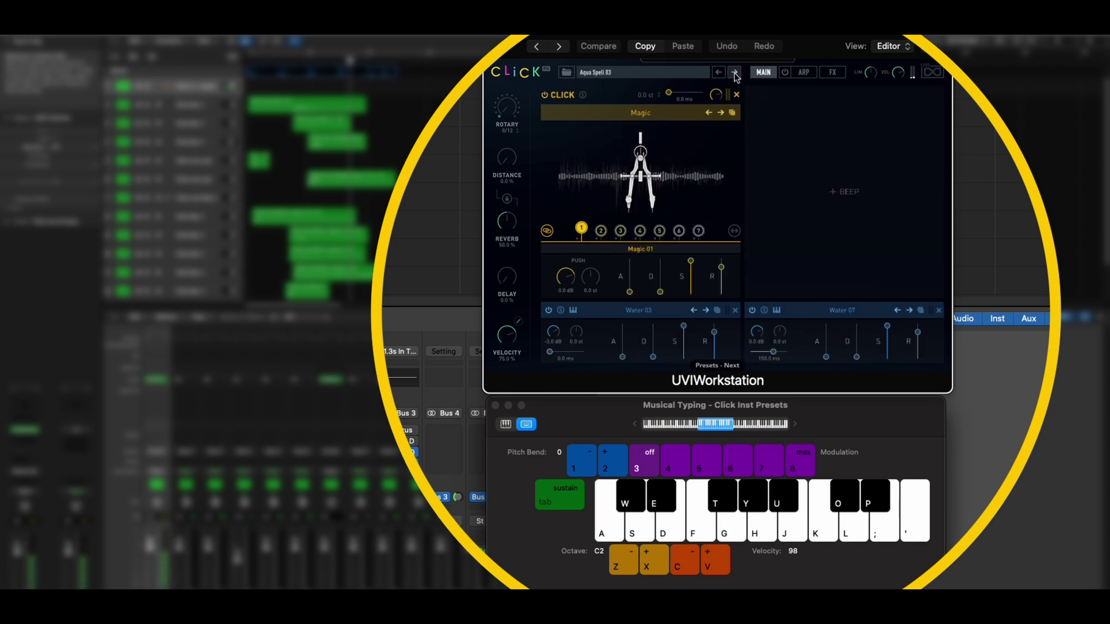
{"action": "key", "text": "g"}
{"action": "key", "text": "f"}
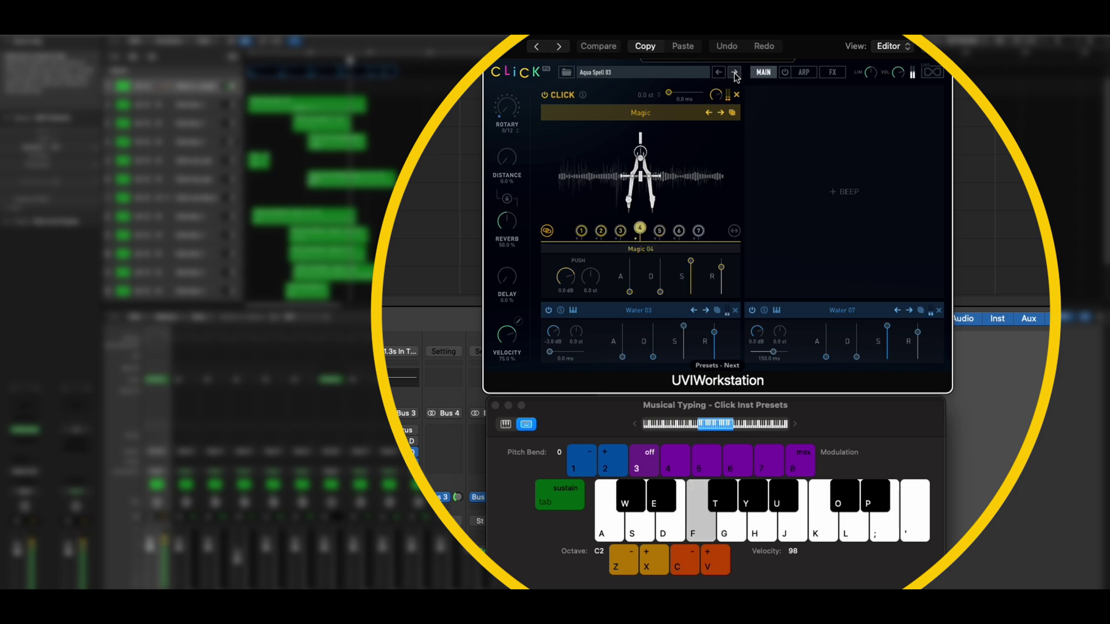
{"action": "left_click", "coordinate": [734, 71]}
{"action": "key", "text": "a"}
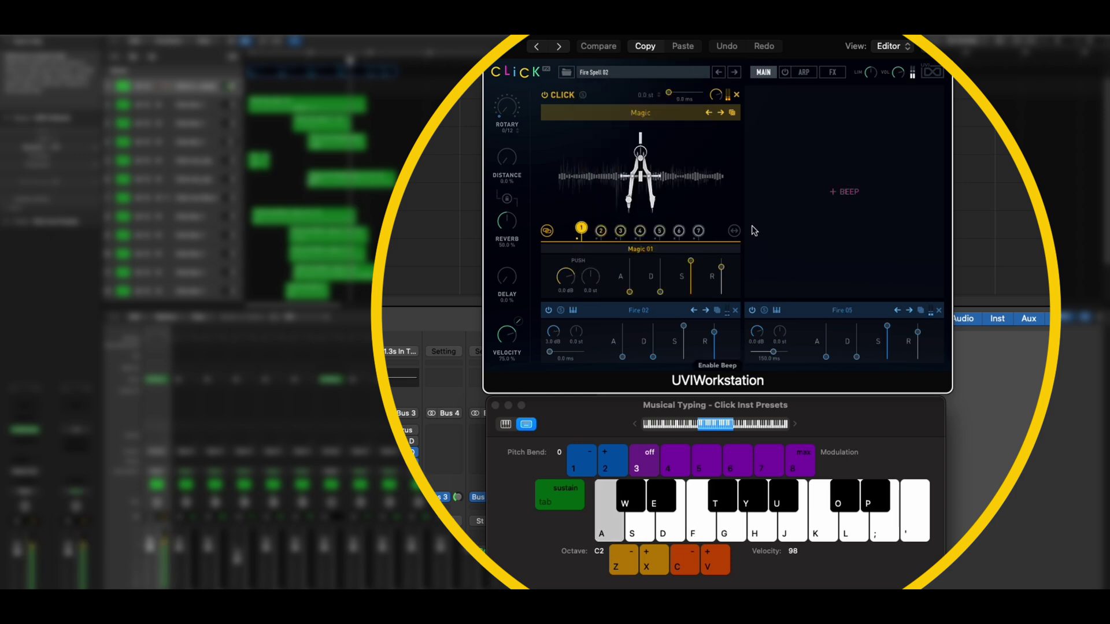
{"action": "key", "text": "g"}
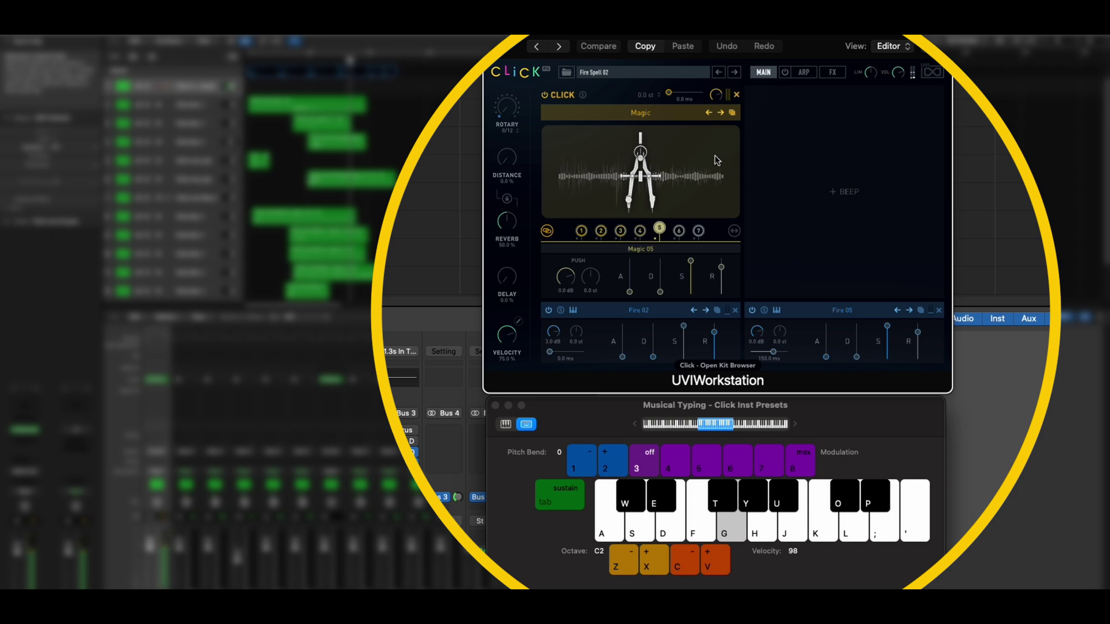
Load Rotary Modern 01 from the preset list and play several notes on it
{"action": "left_click", "coordinate": [642, 72]}
{"action": "left_click", "coordinate": [646, 156]}
{"action": "key", "text": "a"}
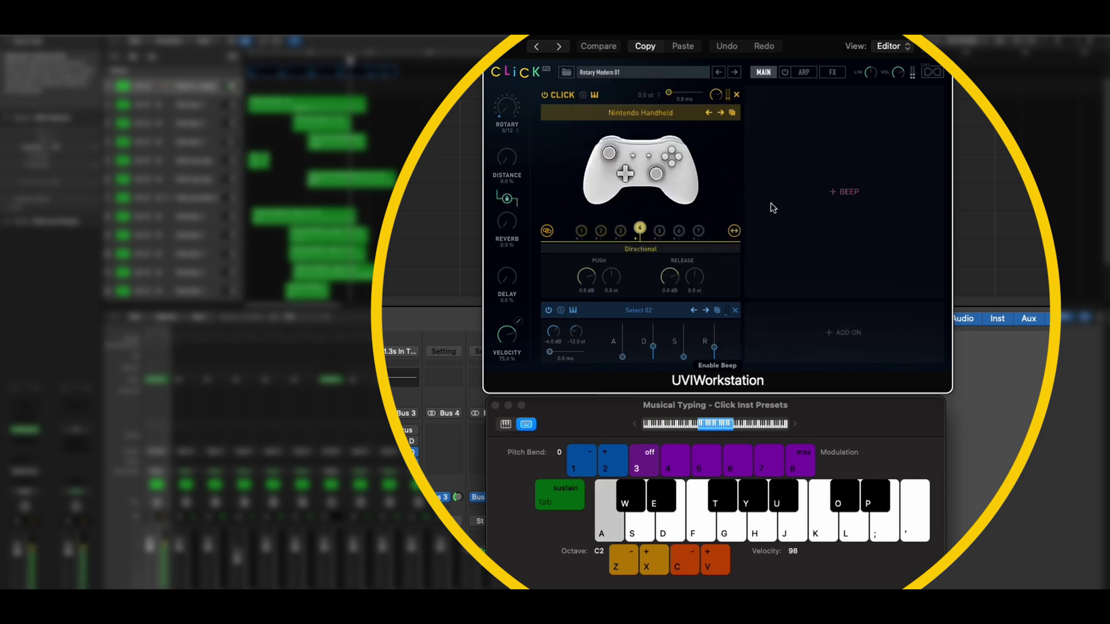
{"action": "key", "text": "a"}
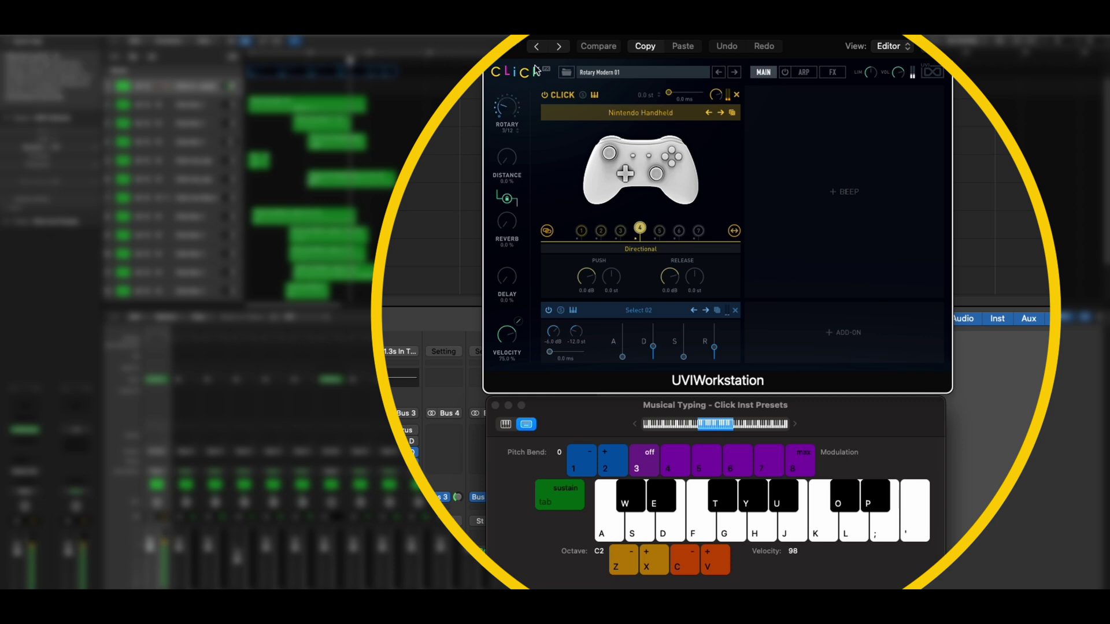
{"action": "key", "text": "g"}
{"action": "key", "text": "j"}
{"action": "key", "text": "k"}
Step on to SF Alter and the next few presets, playing notes on each
{"action": "left_click", "coordinate": [733, 73]}
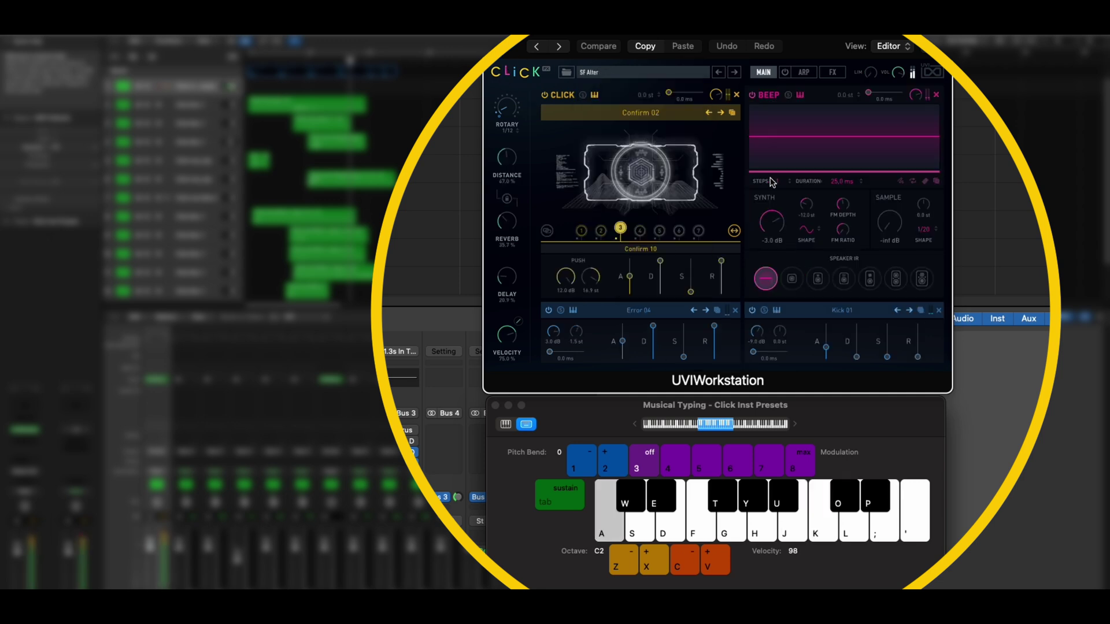
{"action": "key", "text": "a"}
{"action": "key", "text": "g"}
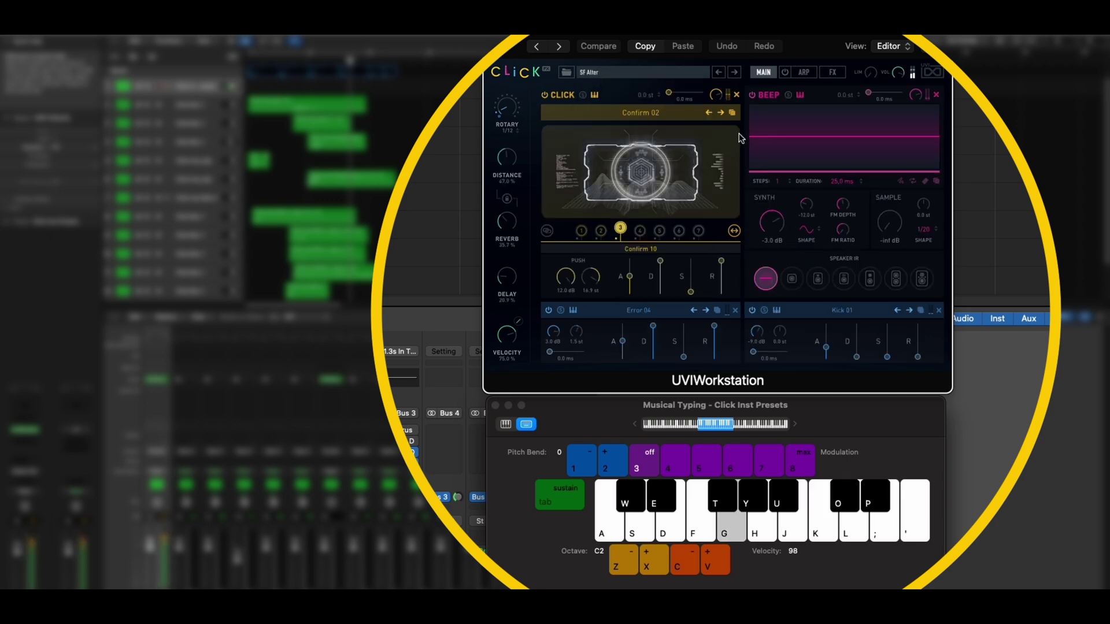
{"action": "left_click", "coordinate": [734, 73]}
{"action": "key", "text": "a"}
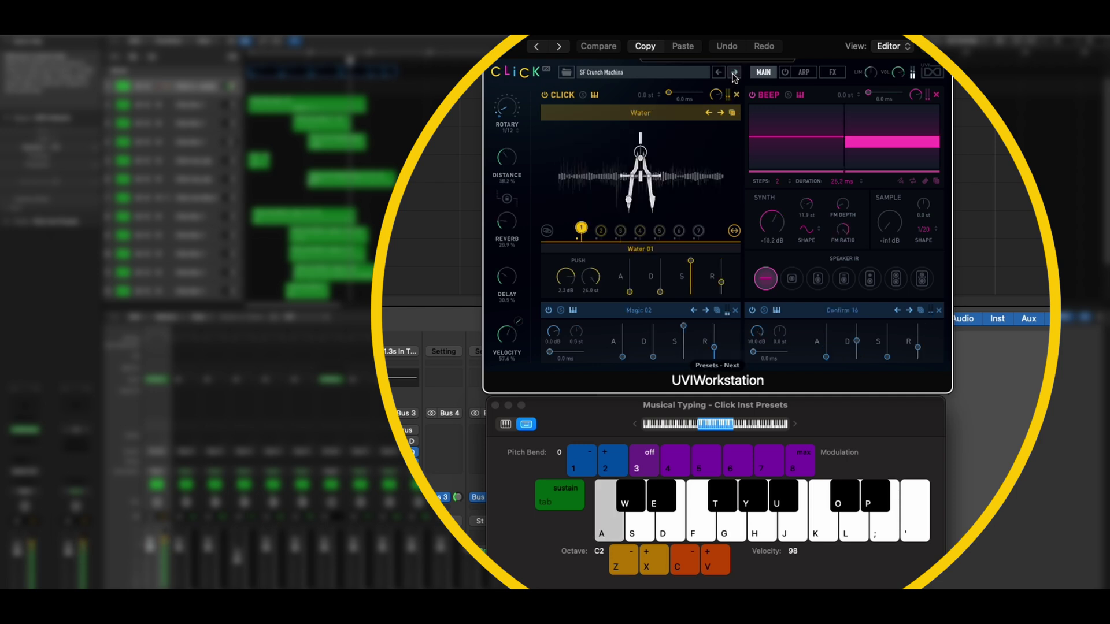
{"action": "left_click", "coordinate": [734, 73]}
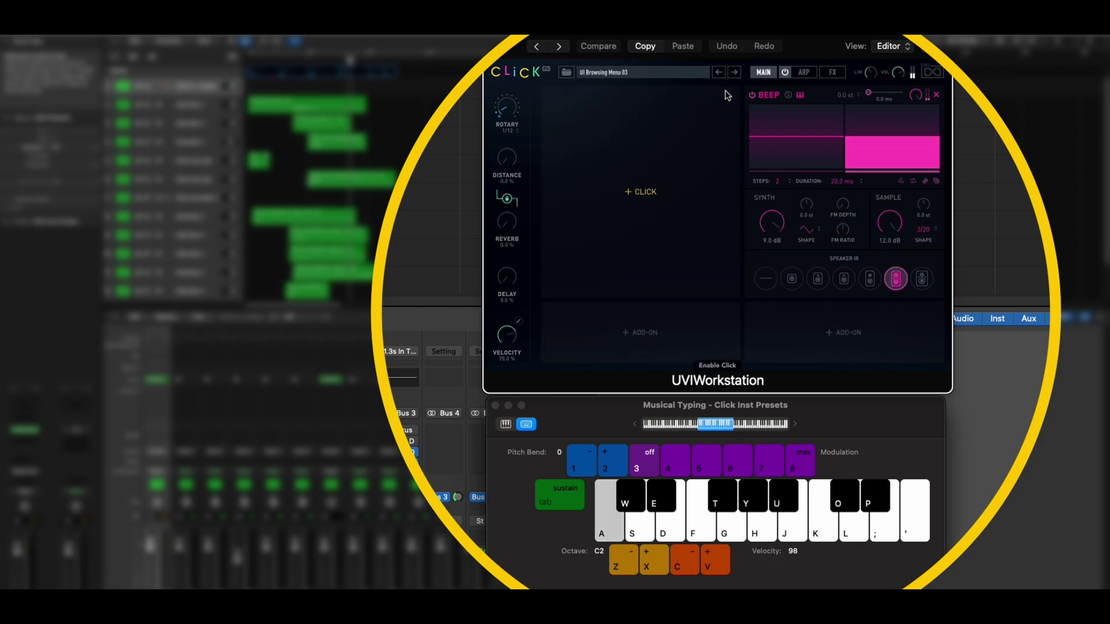
{"action": "key", "text": "a"}
{"action": "left_click", "coordinate": [734, 73]}
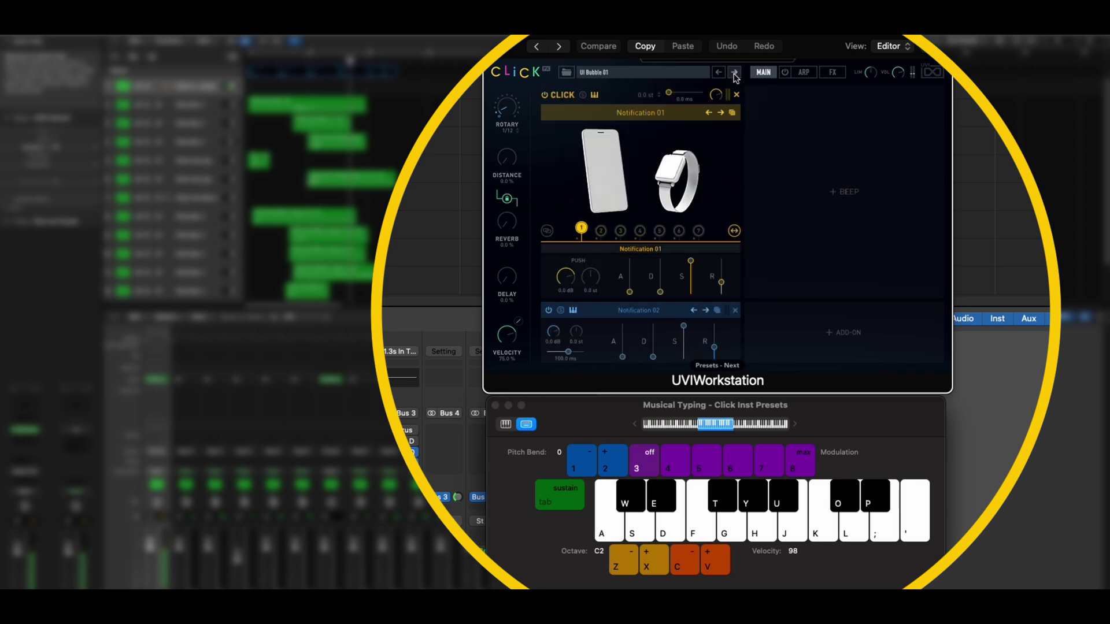
{"action": "key", "text": "a"}
Keep stepping through further factory presets, auditioning each with a note
{"action": "left_click", "coordinate": [735, 73]}
{"action": "key", "text": "a"}
{"action": "key", "text": "a"}
{"action": "left_click", "coordinate": [734, 73]}
{"action": "left_click", "coordinate": [734, 72]}
{"action": "key", "text": "a"}
{"action": "left_click", "coordinate": [735, 73]}
{"action": "key", "text": "a"}
{"action": "key", "text": "a"}
{"action": "left_click", "coordinate": [734, 73]}
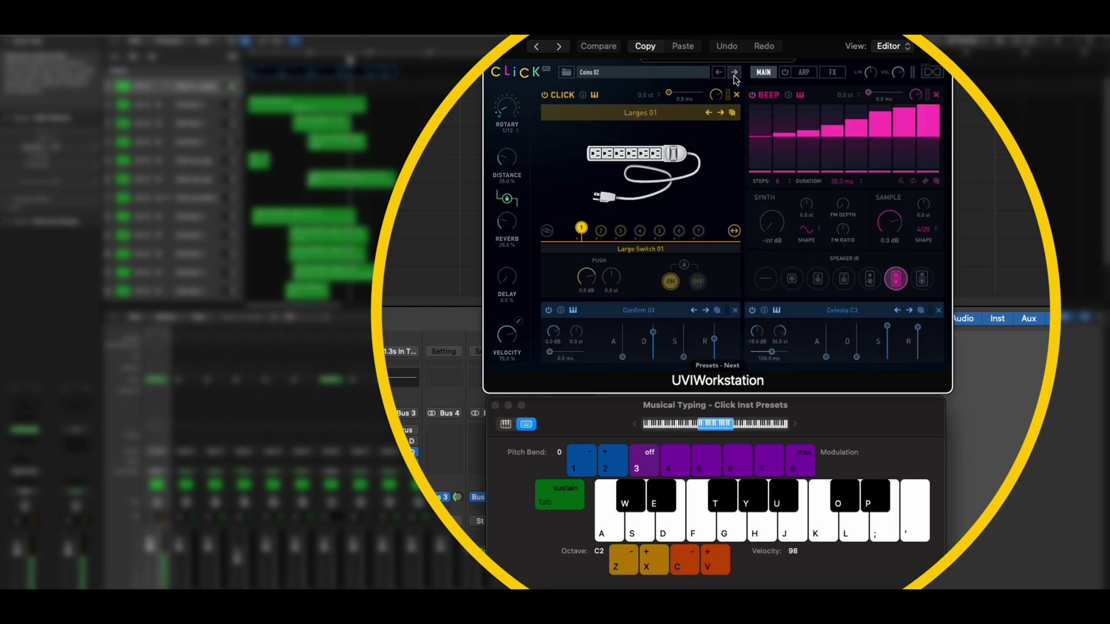
{"action": "key", "text": "a"}
Pick another preset from the list and step forward to Positive Short, playing notes
{"action": "left_click", "coordinate": [656, 73]}
{"action": "left_click", "coordinate": [734, 183]}
{"action": "key", "text": "a"}
{"action": "left_click", "coordinate": [735, 73]}
{"action": "key", "text": "a"}
{"action": "left_click", "coordinate": [735, 71]}
{"action": "key", "text": "a"}
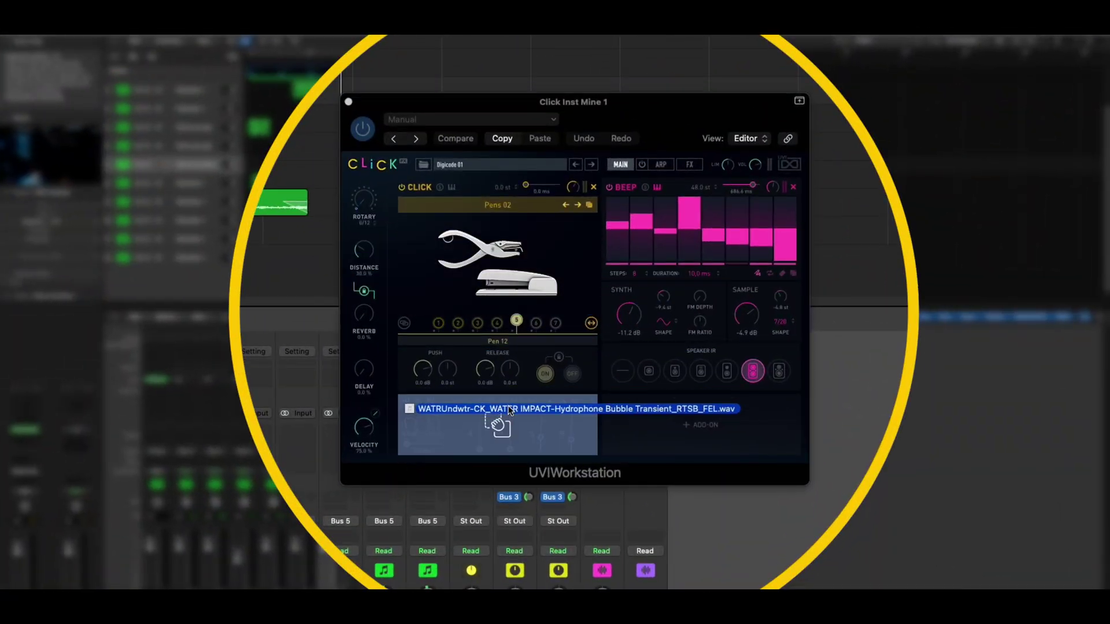
Show the musical keyboard, play Pen 09, then load Dactylo 01 from the Modern kits
{"action": "key", "text": "super+k"}
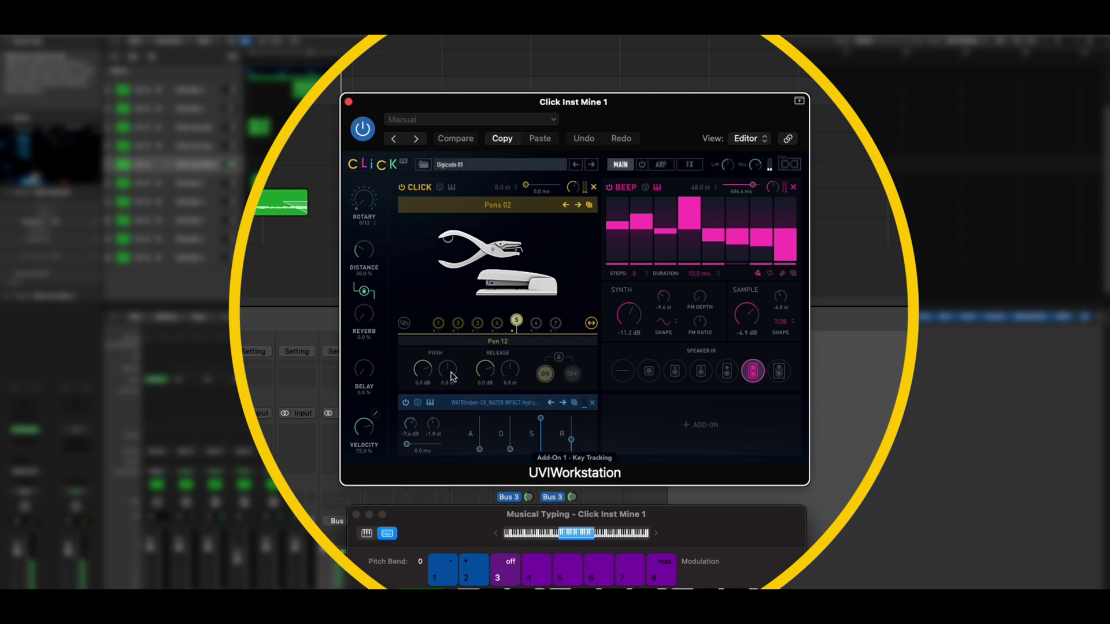
{"action": "left_click", "coordinate": [458, 323]}
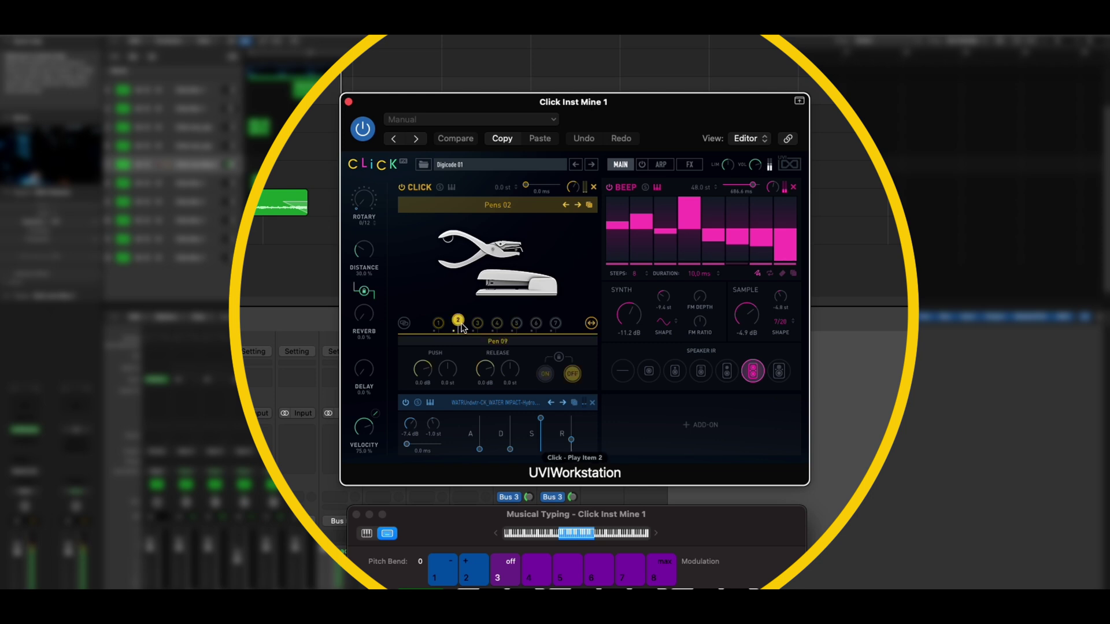
{"action": "left_click", "coordinate": [522, 204]}
{"action": "left_click", "coordinate": [469, 401]}
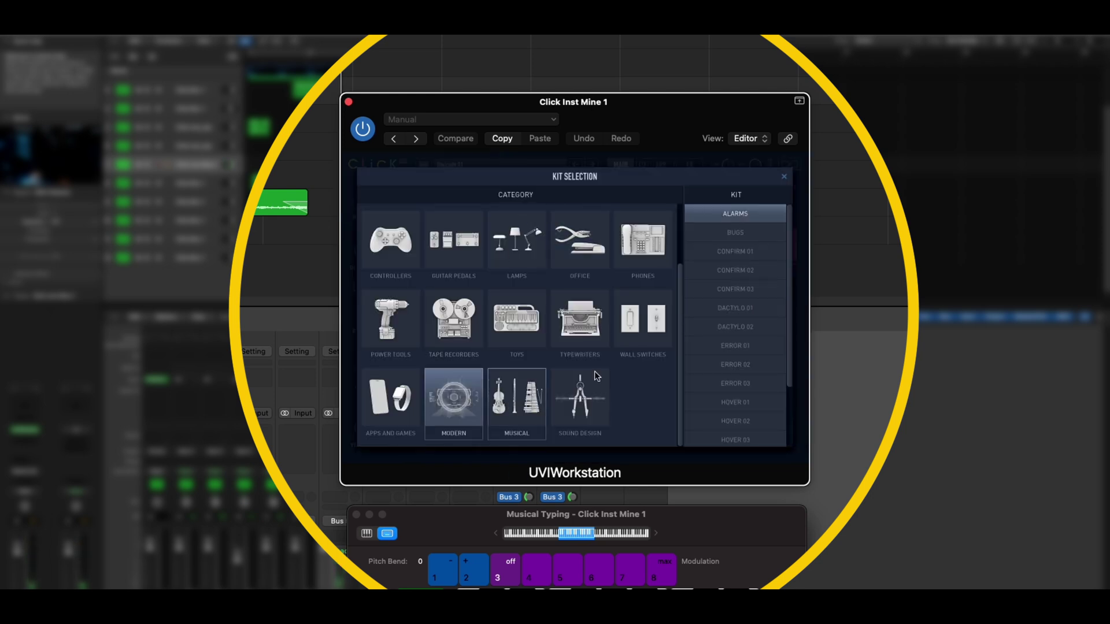
{"action": "left_click", "coordinate": [731, 307]}
Close the kit browser, play Dactylo 04, and shift the Beep offset later
{"action": "left_click", "coordinate": [783, 180]}
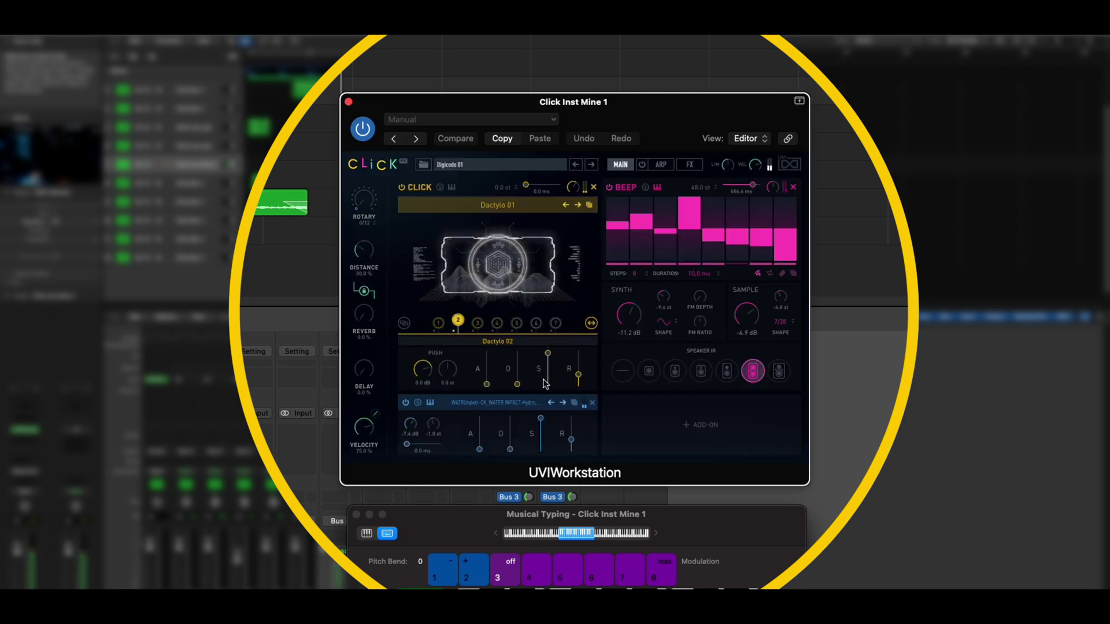
{"action": "left_click", "coordinate": [497, 322]}
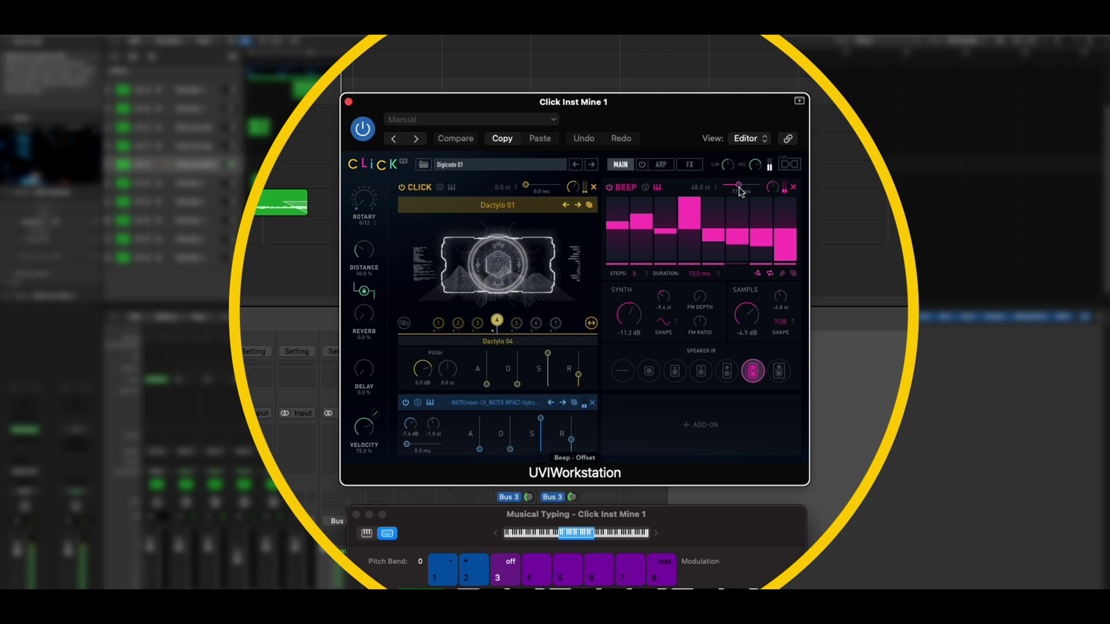
{"action": "left_click_drag", "start_coordinate": [743, 189], "coordinate": [748, 190]}
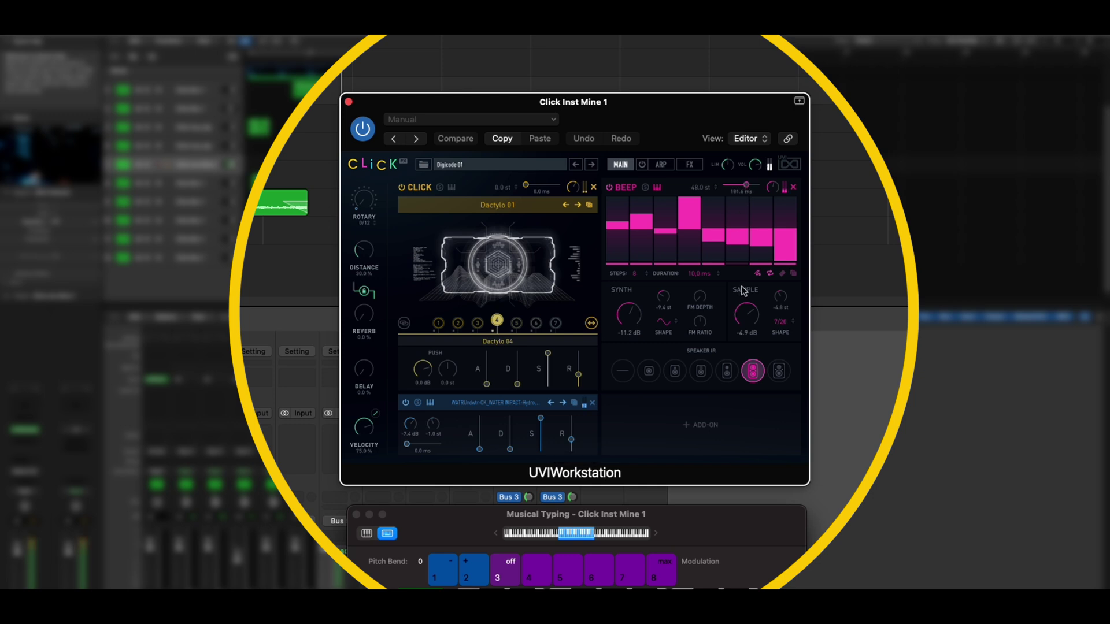
Reset the Beep sequence, then randomize it twice
{"action": "left_click", "coordinate": [780, 275]}
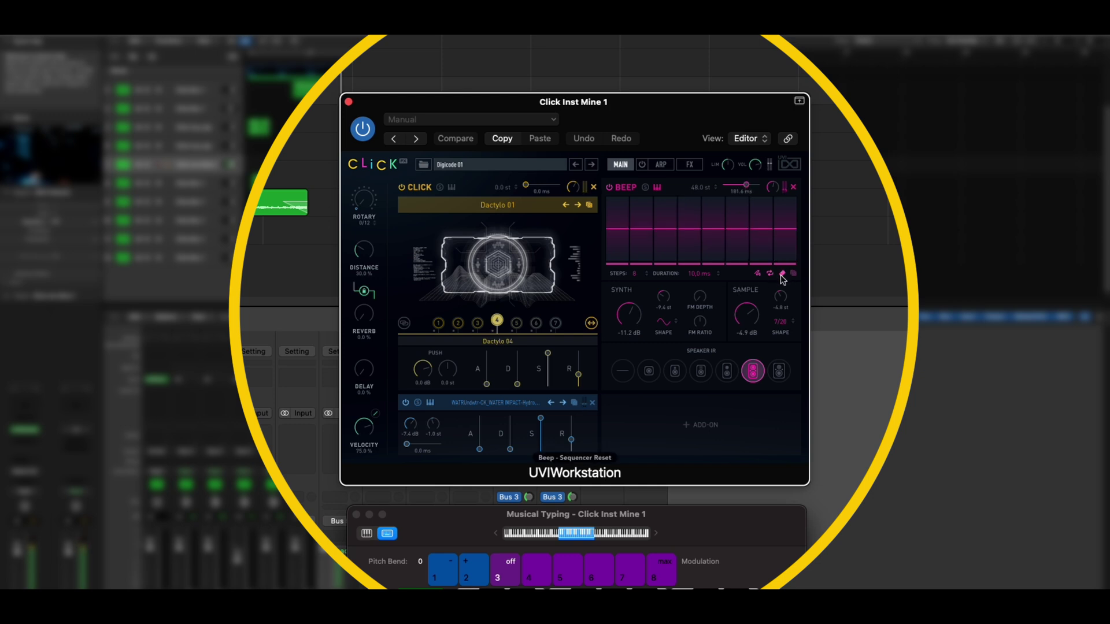
{"action": "left_click", "coordinate": [793, 274]}
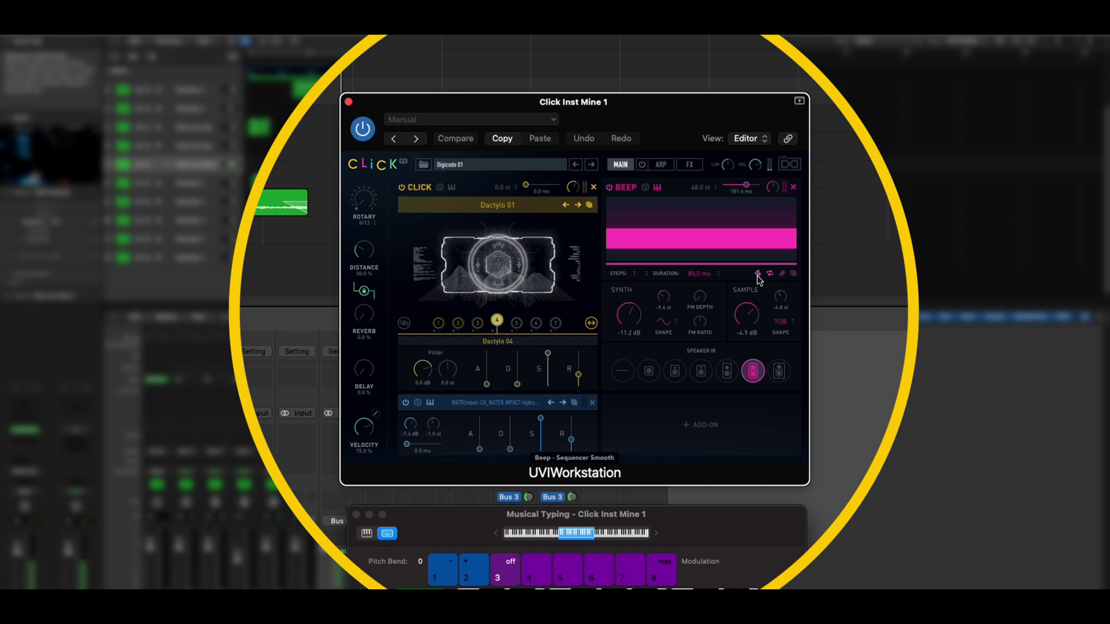
{"action": "left_click", "coordinate": [792, 274]}
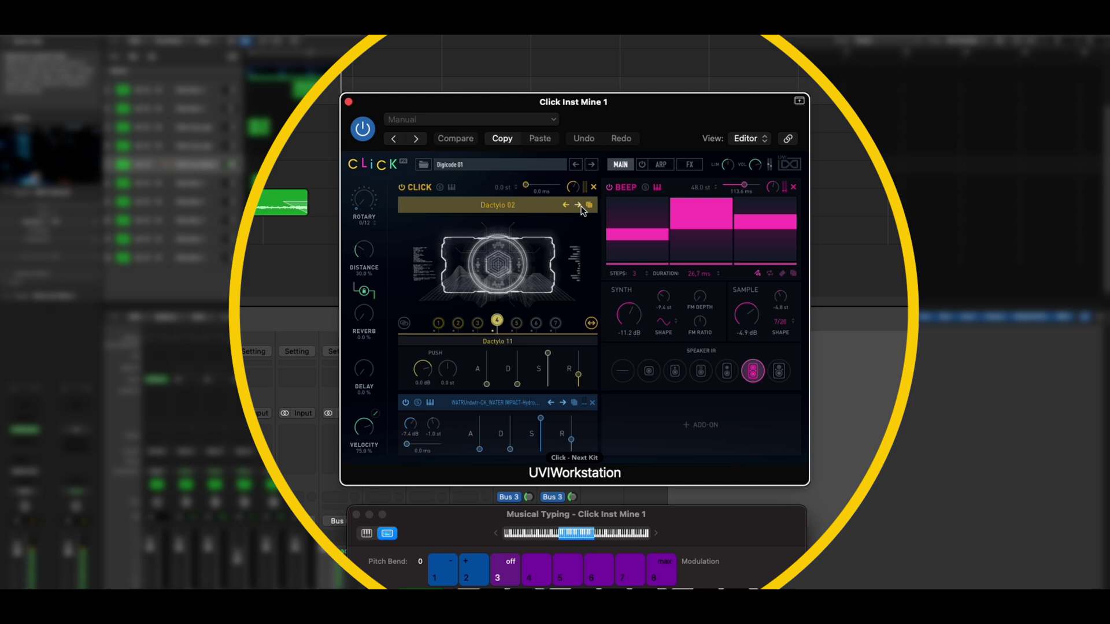
Choose Speaker IR 2 for the Beep, lower Add-On 2 to about -12 dB, and play Dactylo 13
{"action": "left_click", "coordinate": [676, 371]}
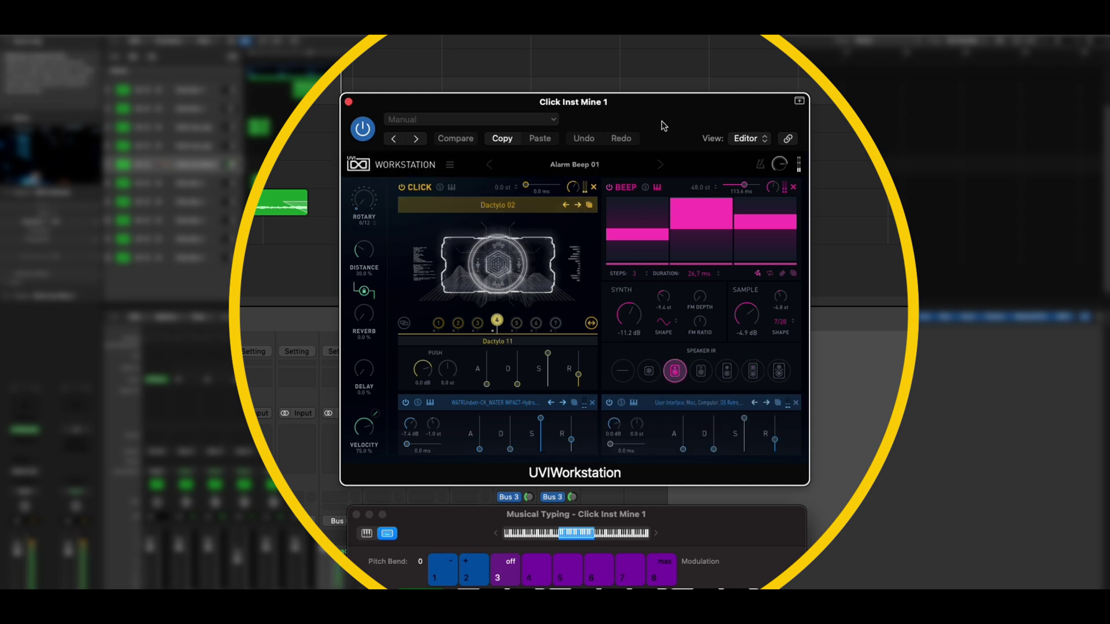
{"action": "left_click_drag", "start_coordinate": [620, 430], "coordinate": [622, 460]}
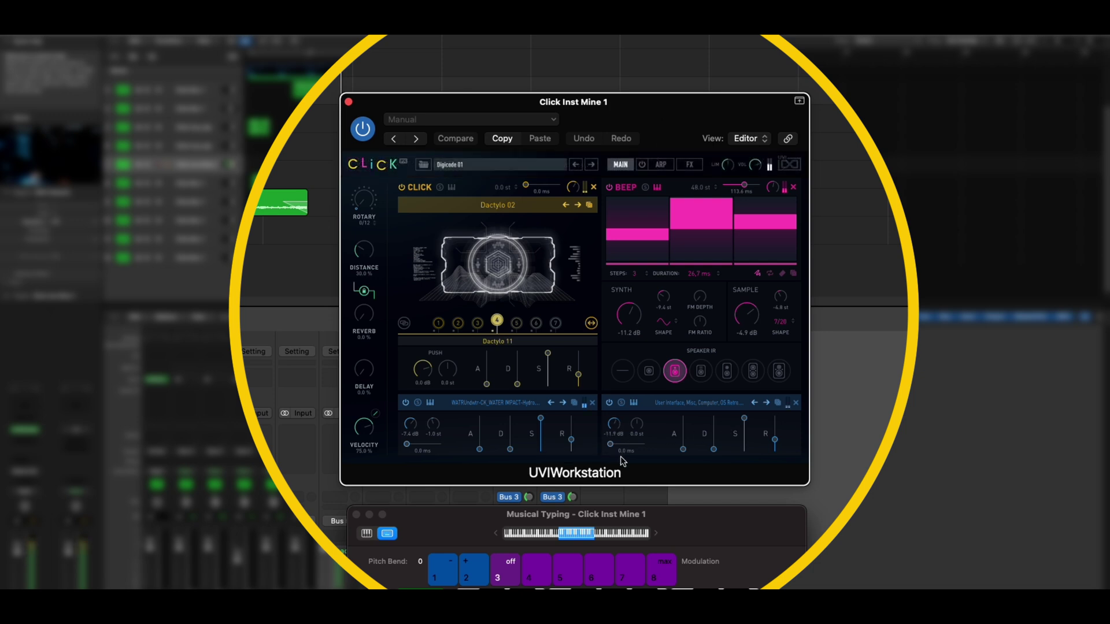
{"action": "left_click", "coordinate": [535, 323]}
Play Dactylo 14 and randomize the Beep step heights twice
{"action": "left_click", "coordinate": [555, 324]}
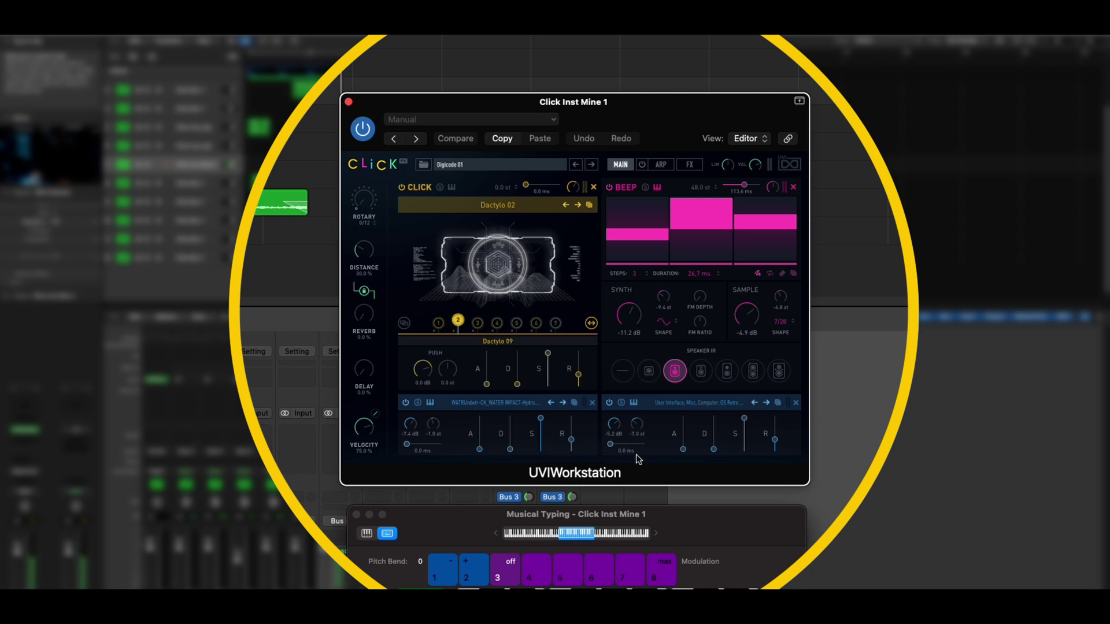
{"action": "left_click", "coordinate": [792, 274]}
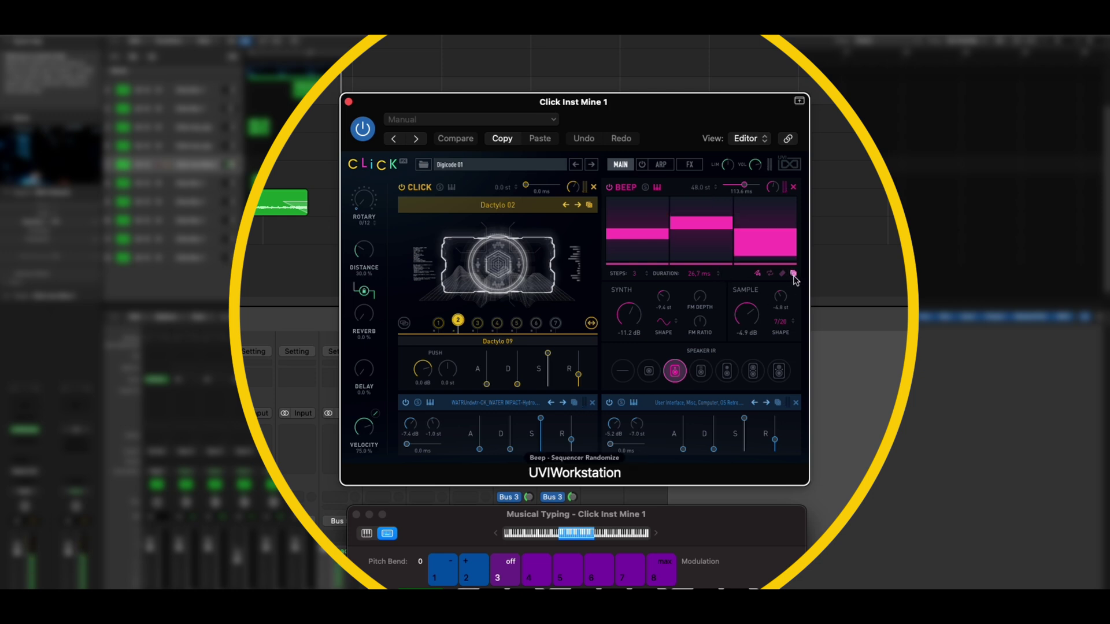
{"action": "left_click", "coordinate": [792, 274]}
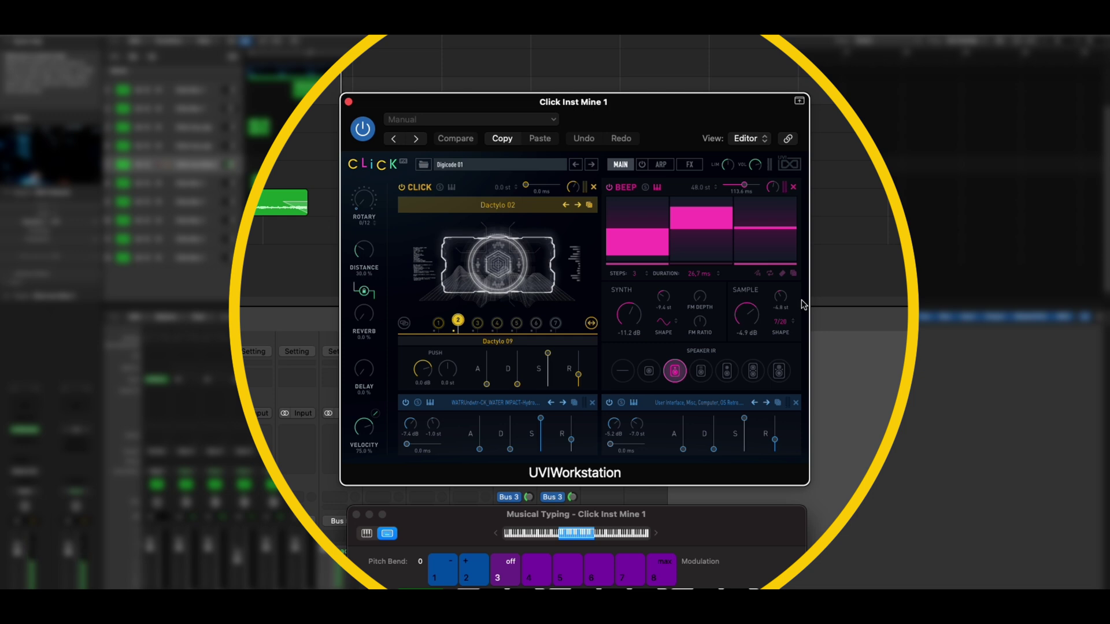
Switch the reverb to Algorithmic mode on the FX page
{"action": "left_click", "coordinate": [690, 164]}
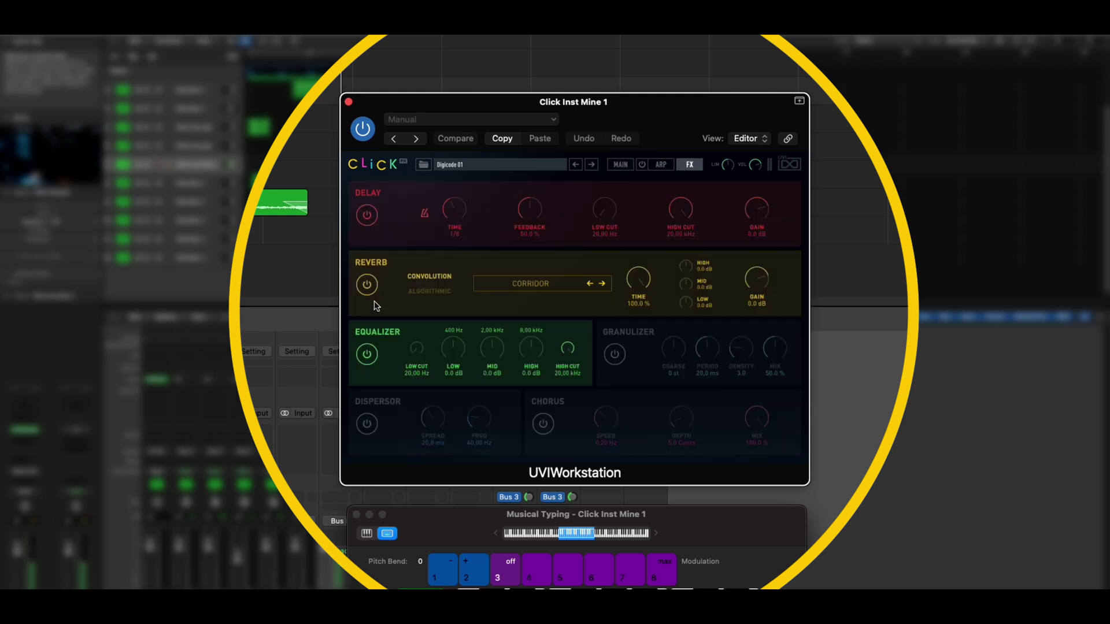
{"action": "left_click", "coordinate": [448, 294]}
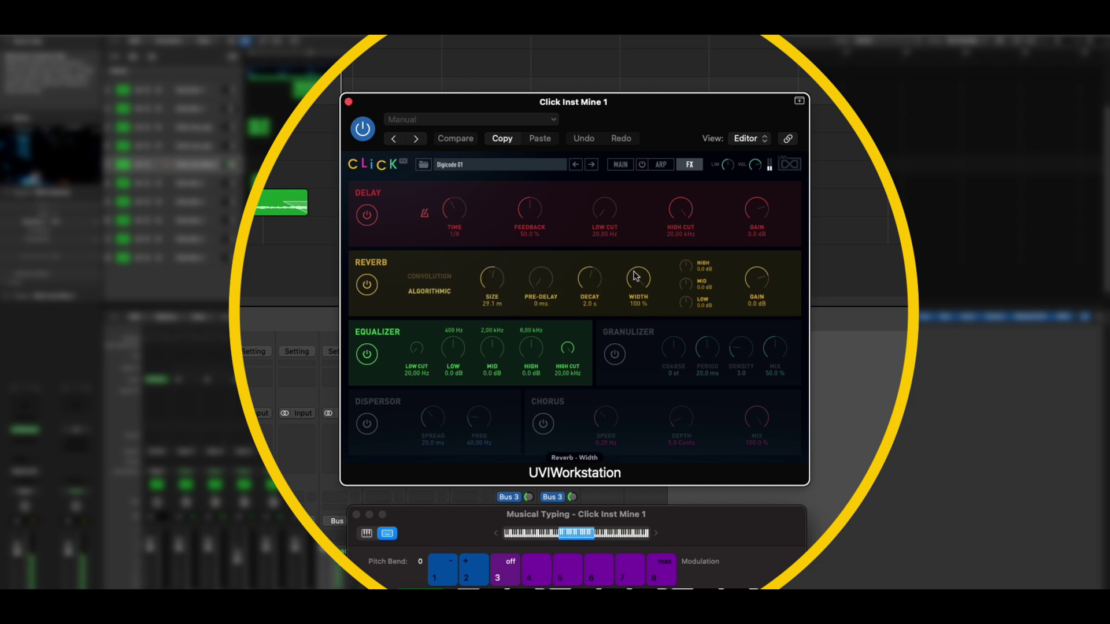
{"action": "left_click", "coordinate": [619, 164]}
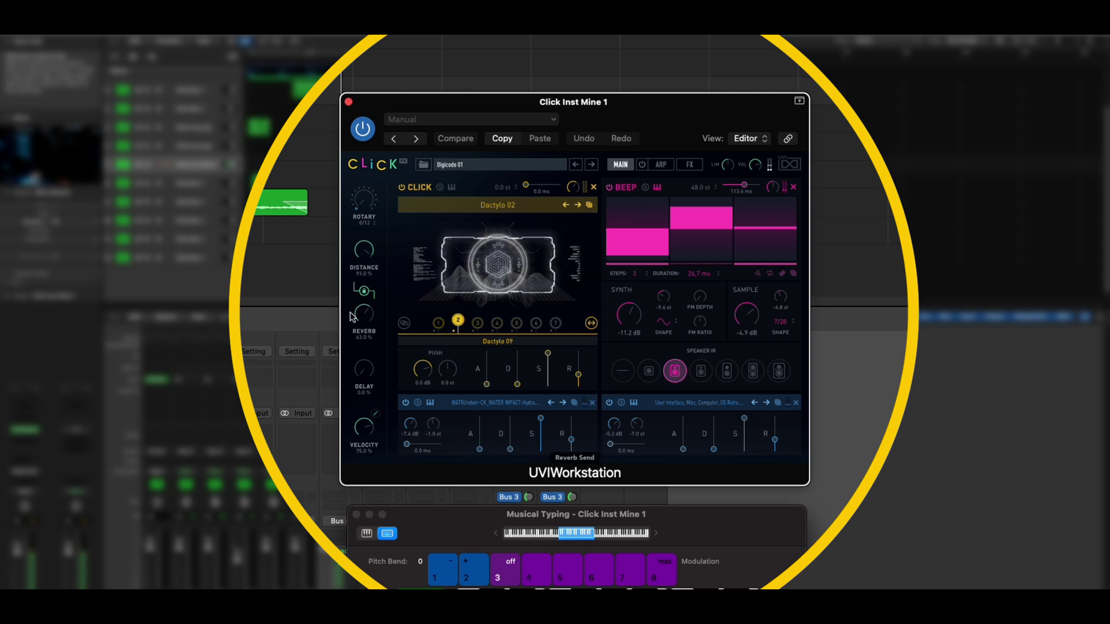
Power on the Granulizer and Chorus effects
{"action": "left_click", "coordinate": [689, 166]}
{"action": "left_click", "coordinate": [615, 354]}
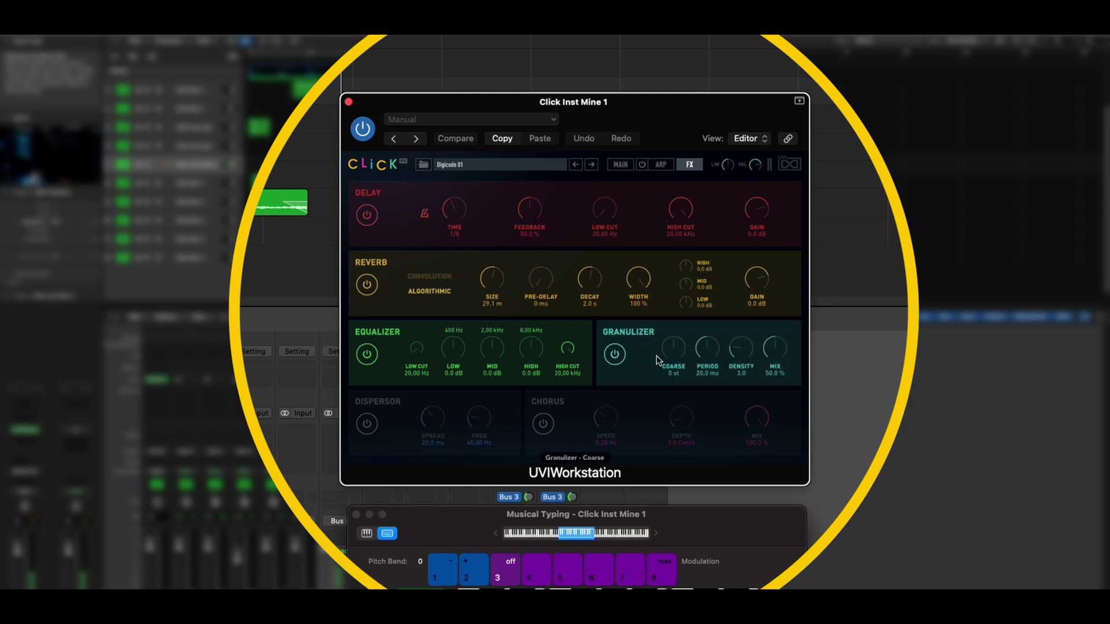
{"action": "left_click", "coordinate": [545, 423]}
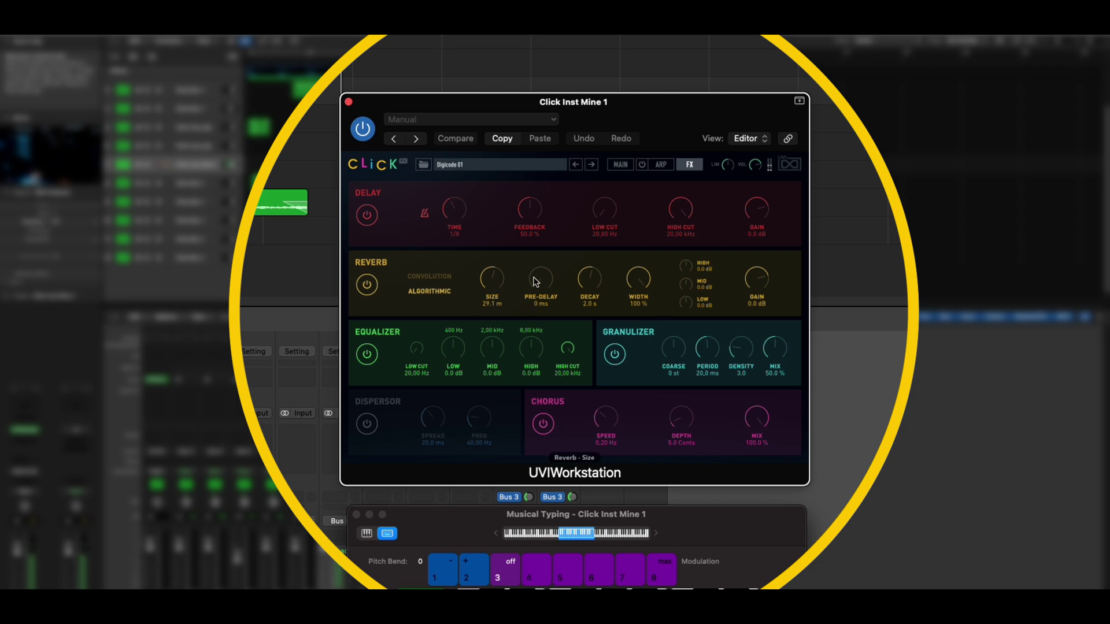
Link Distance and Reverb Send on the MAIN page, then show the ARP step sequencer
{"action": "left_click", "coordinate": [620, 164]}
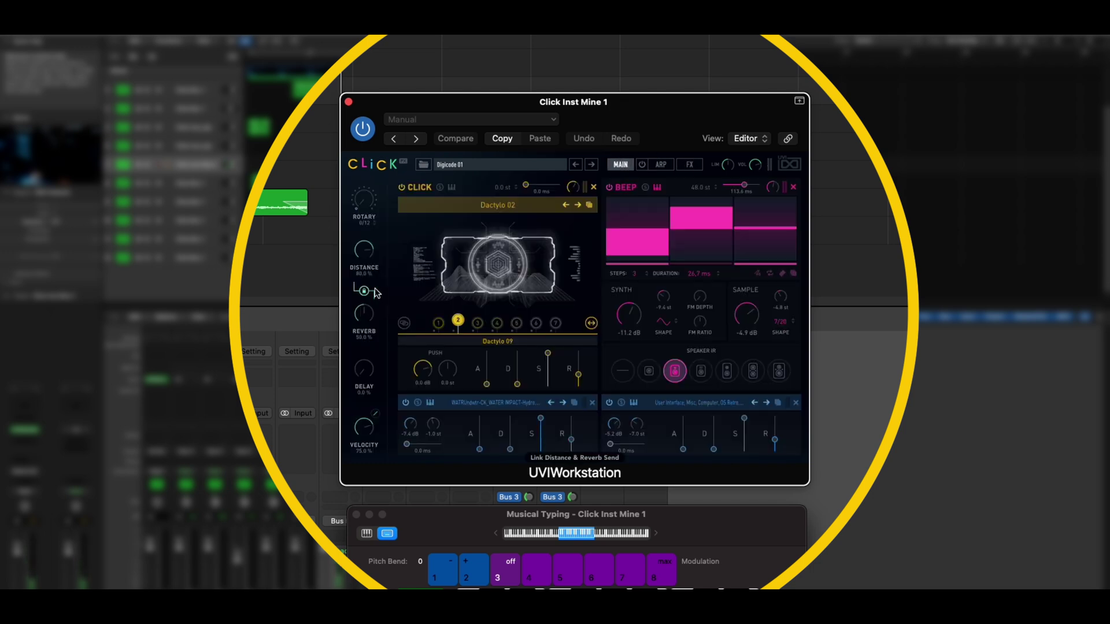
{"action": "left_click", "coordinate": [365, 291]}
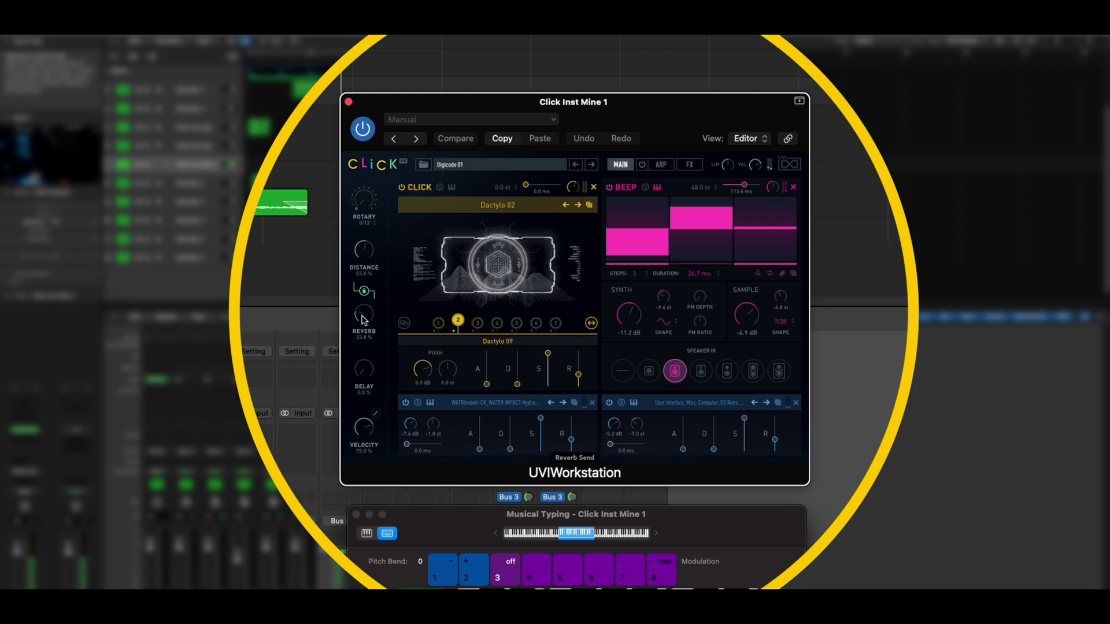
{"action": "left_click", "coordinate": [661, 165]}
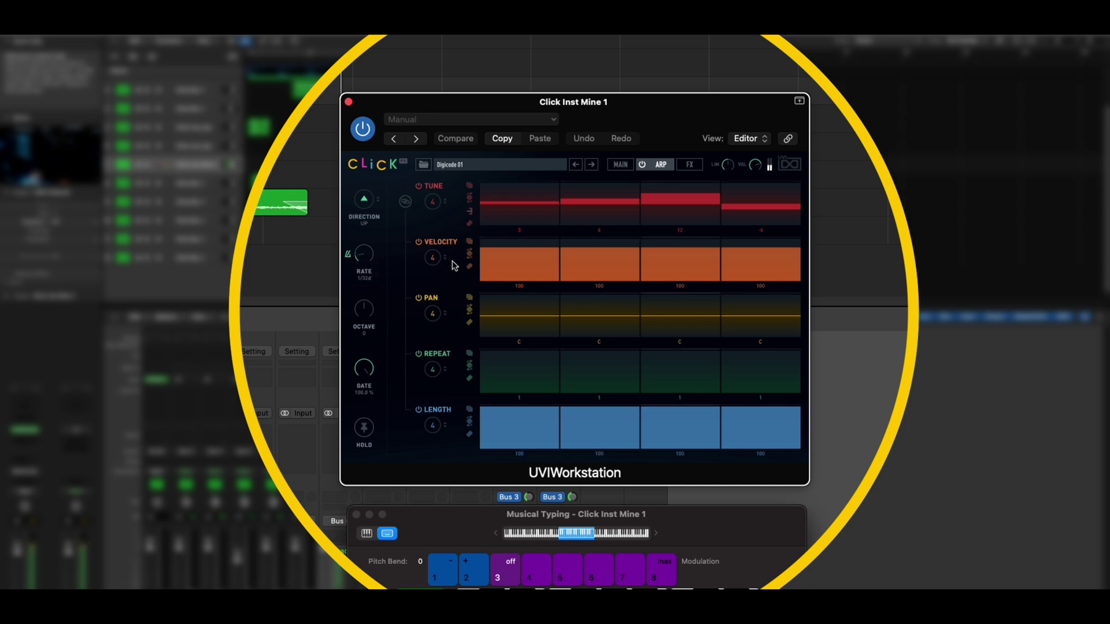
Randomize the arpeggiator's Velocity, Pan and Tune step patterns, then return to MAIN
{"action": "left_click", "coordinate": [471, 252]}
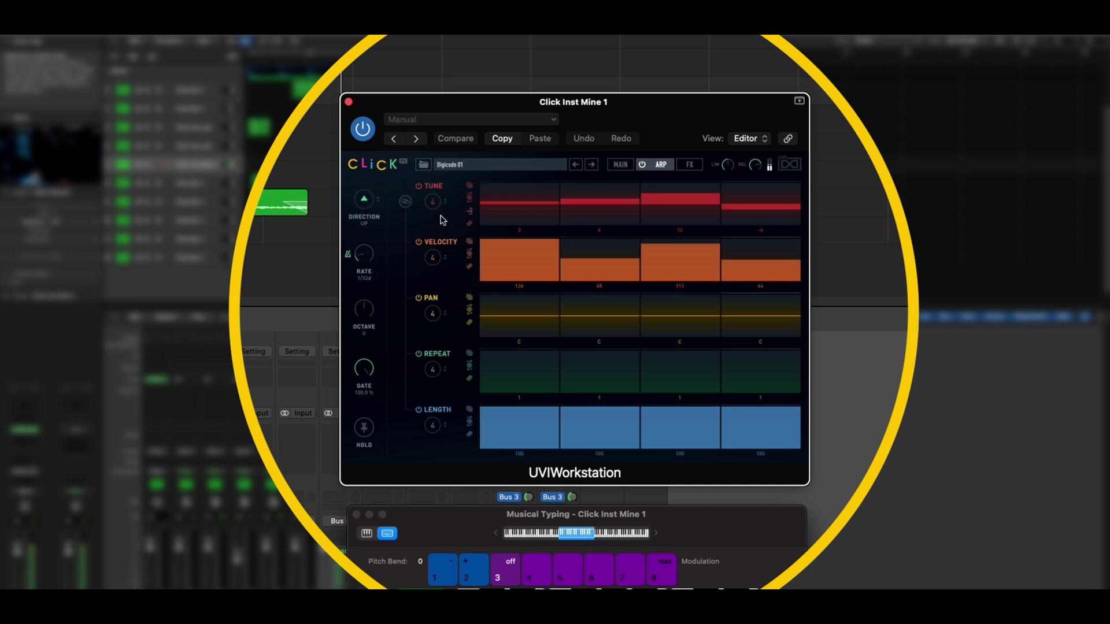
{"action": "left_click", "coordinate": [469, 252]}
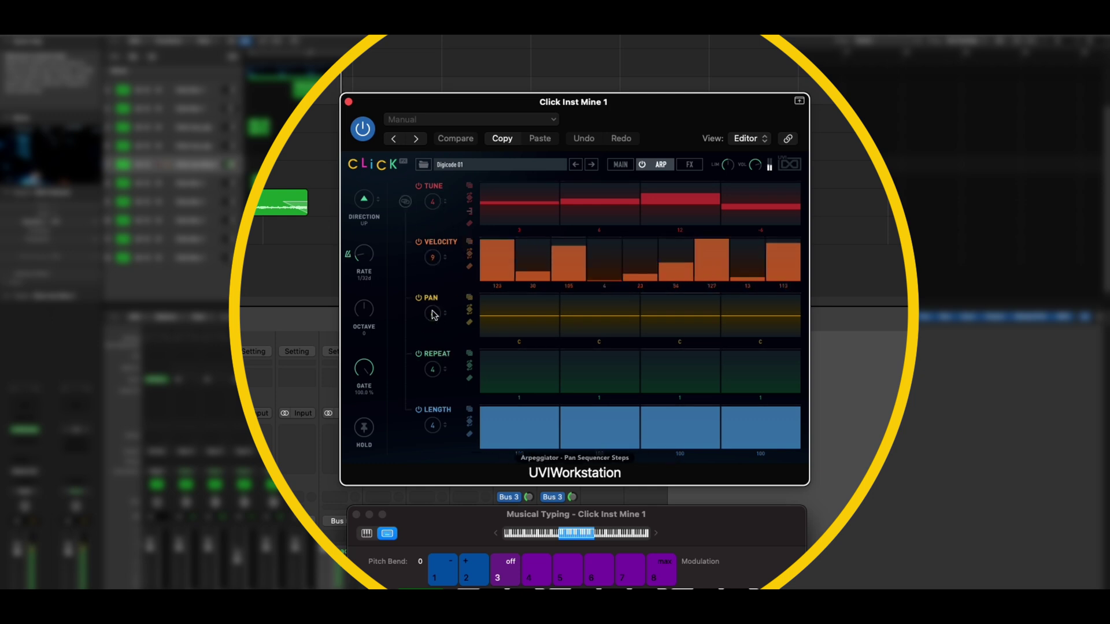
{"action": "left_click", "coordinate": [469, 299]}
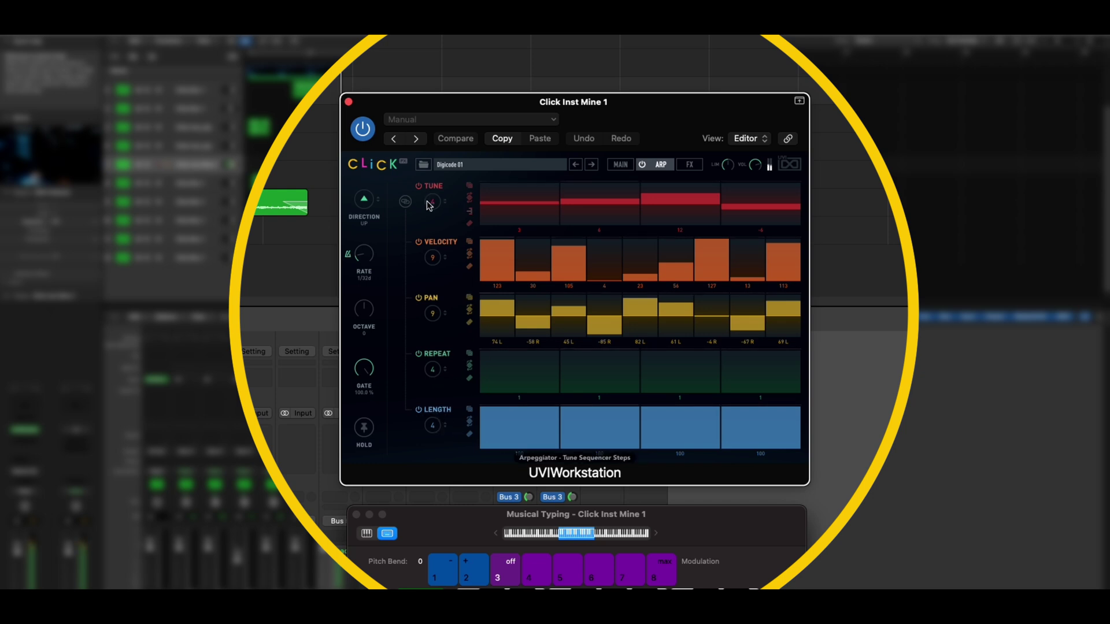
{"action": "left_click", "coordinate": [470, 188]}
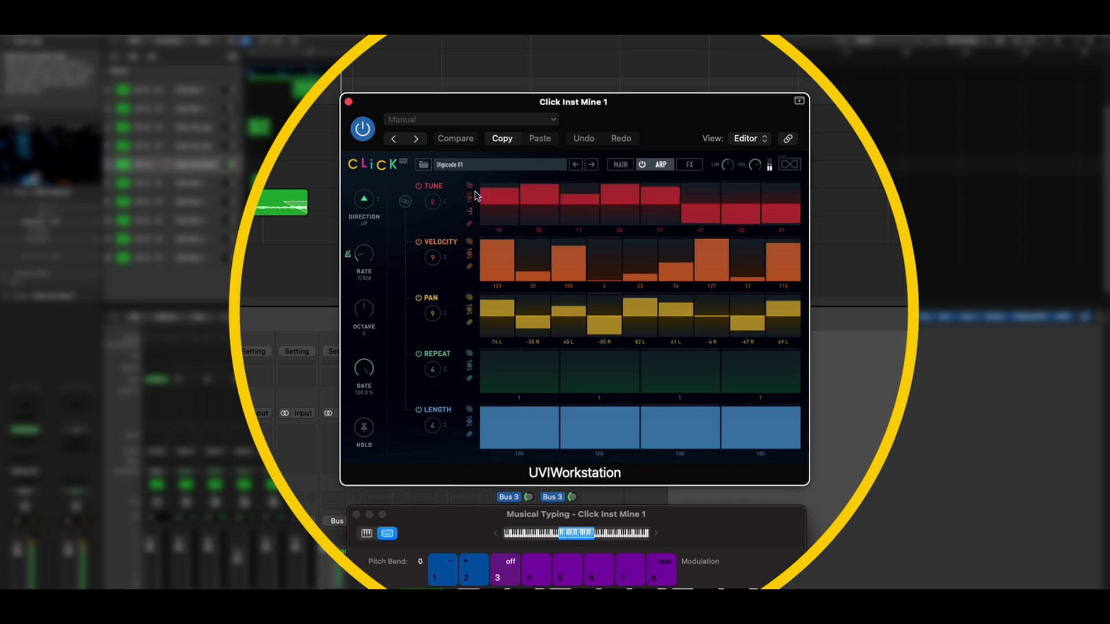
{"action": "left_click", "coordinate": [470, 188]}
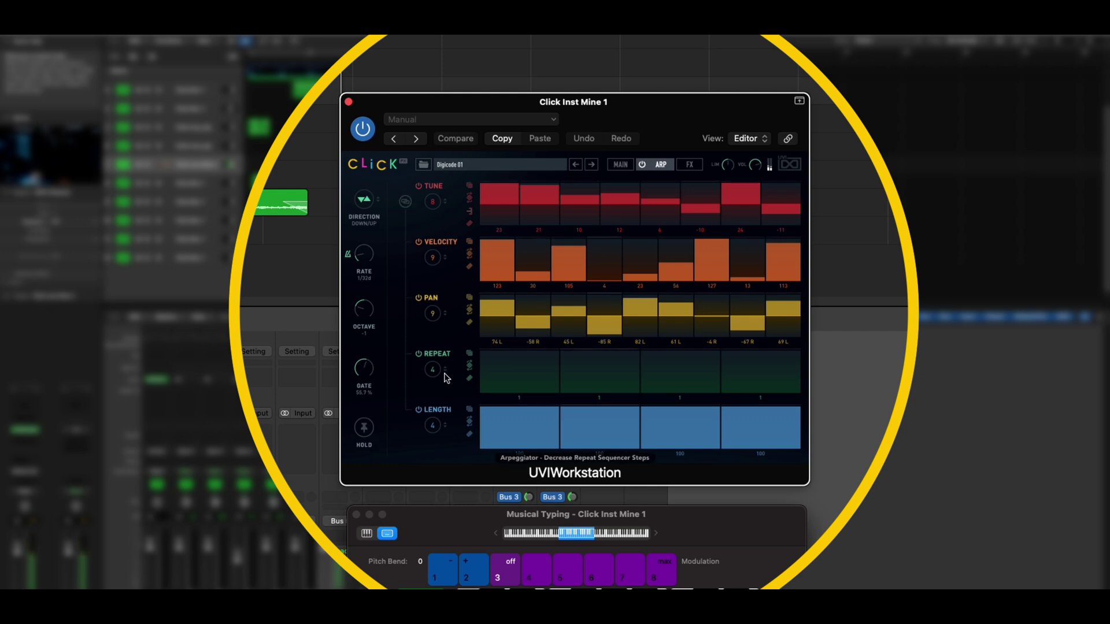
{"action": "left_click", "coordinate": [622, 166]}
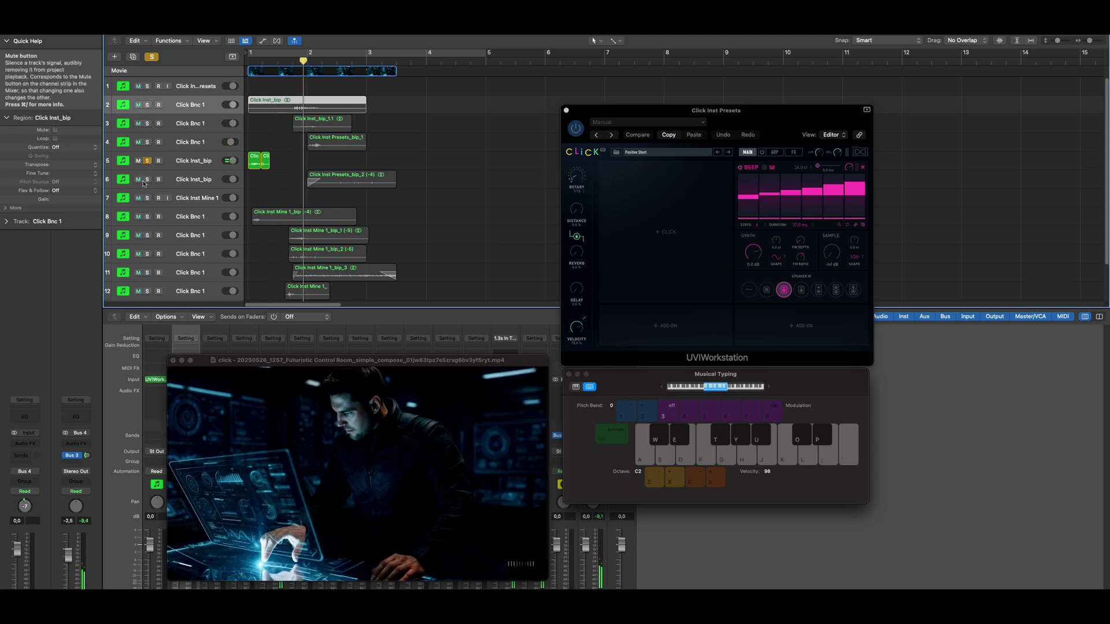
Solo track 6 briefly, then unsolo it and return playback to the project start
{"action": "left_click", "coordinate": [148, 179]}
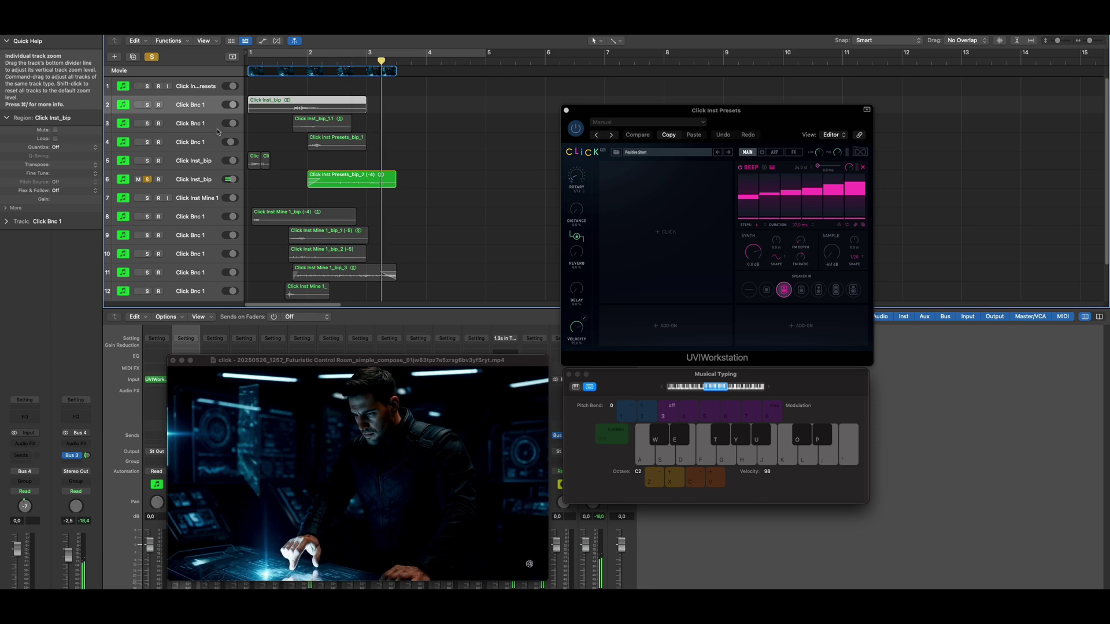
{"action": "left_click", "coordinate": [148, 180]}
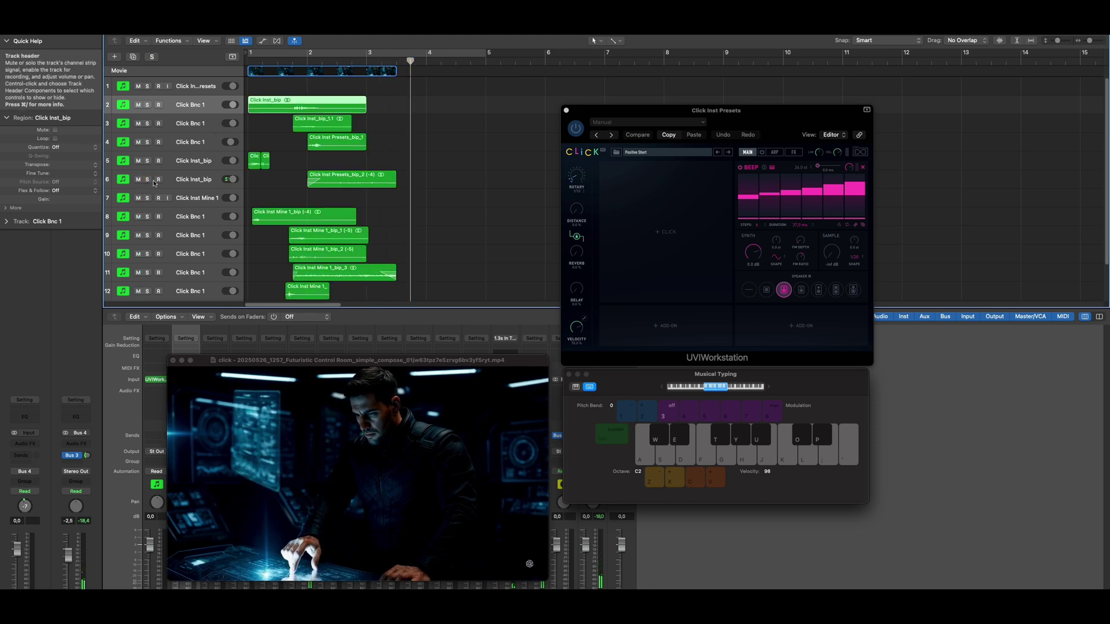
{"action": "key", "text": "Return"}
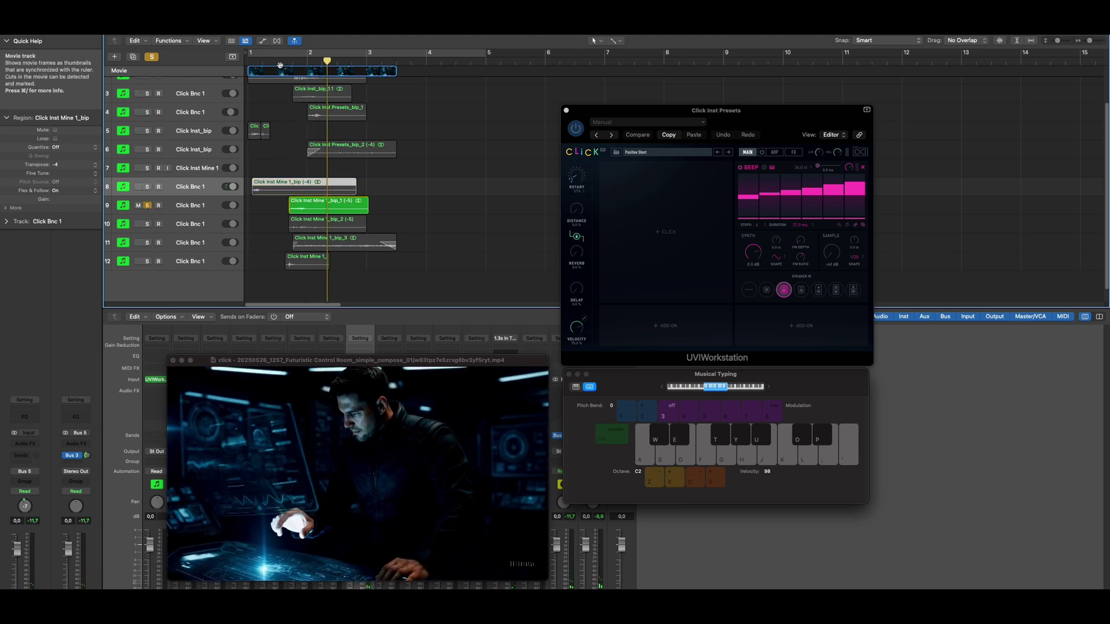
Audition tracks 10–12 solo from around bar 1.5, then clear solo and return to the start
{"action": "left_click", "coordinate": [278, 64]}
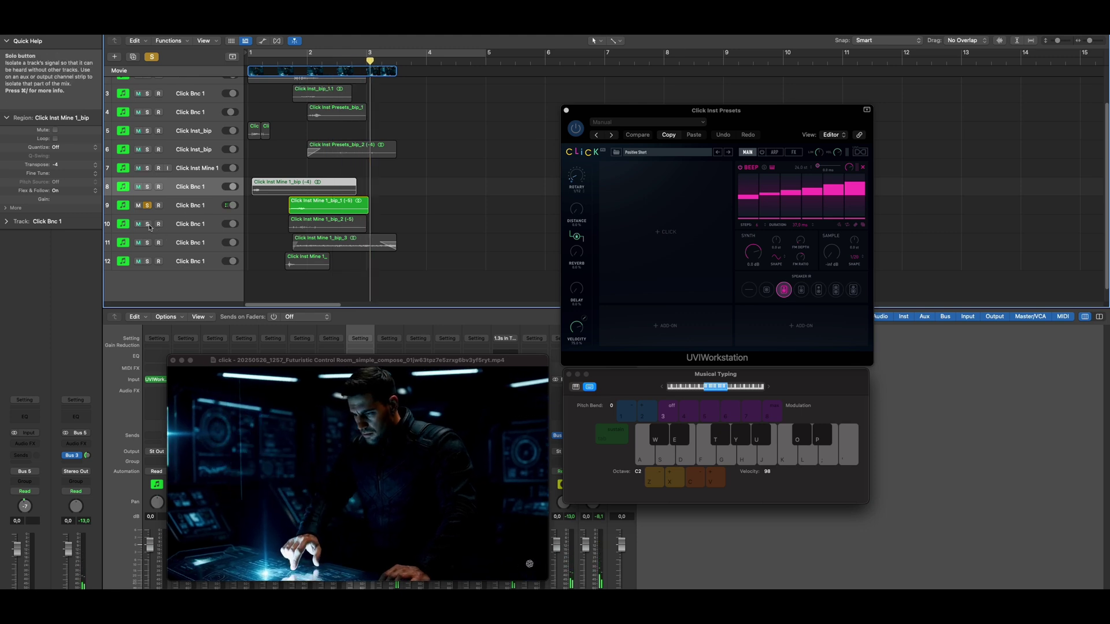
{"action": "left_click", "coordinate": [148, 224]}
{"action": "left_click", "coordinate": [285, 64]}
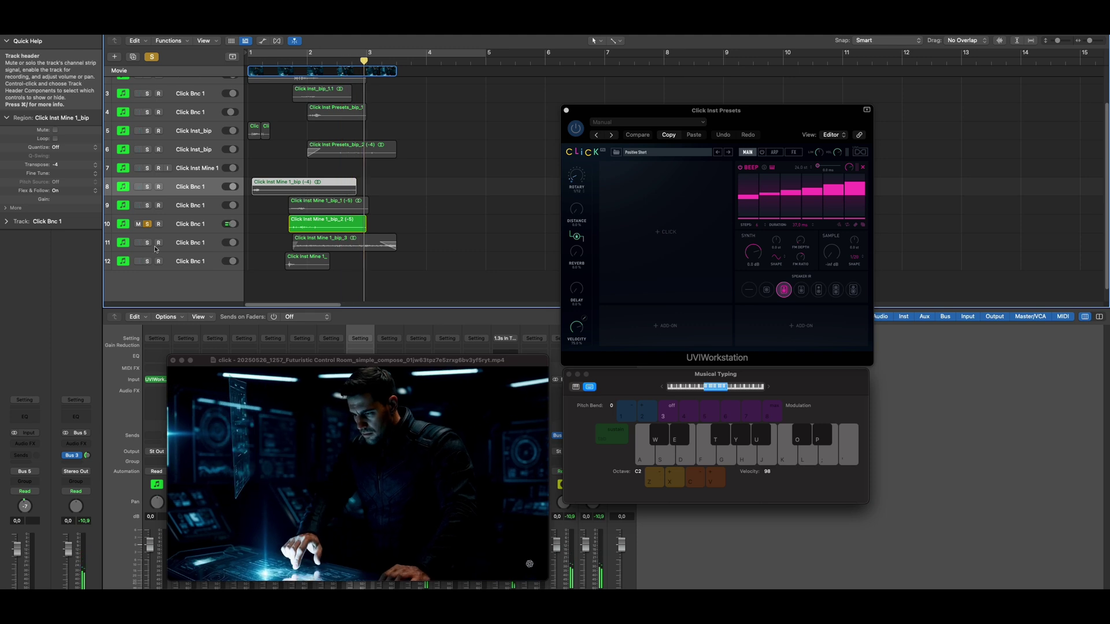
{"action": "left_click", "coordinate": [274, 66]}
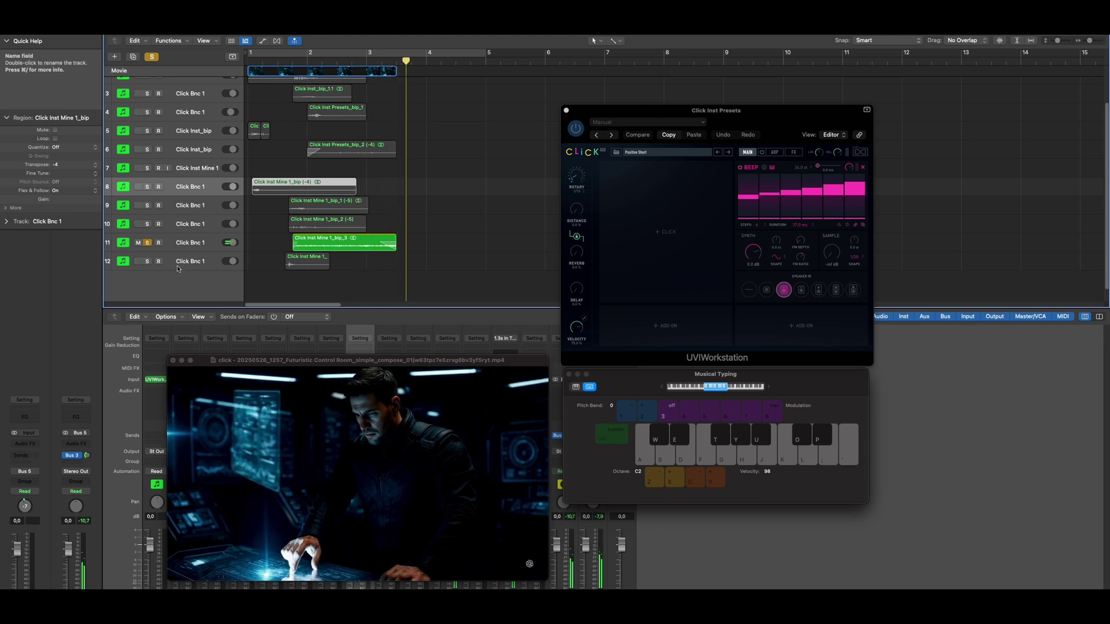
{"action": "left_click", "coordinate": [275, 58]}
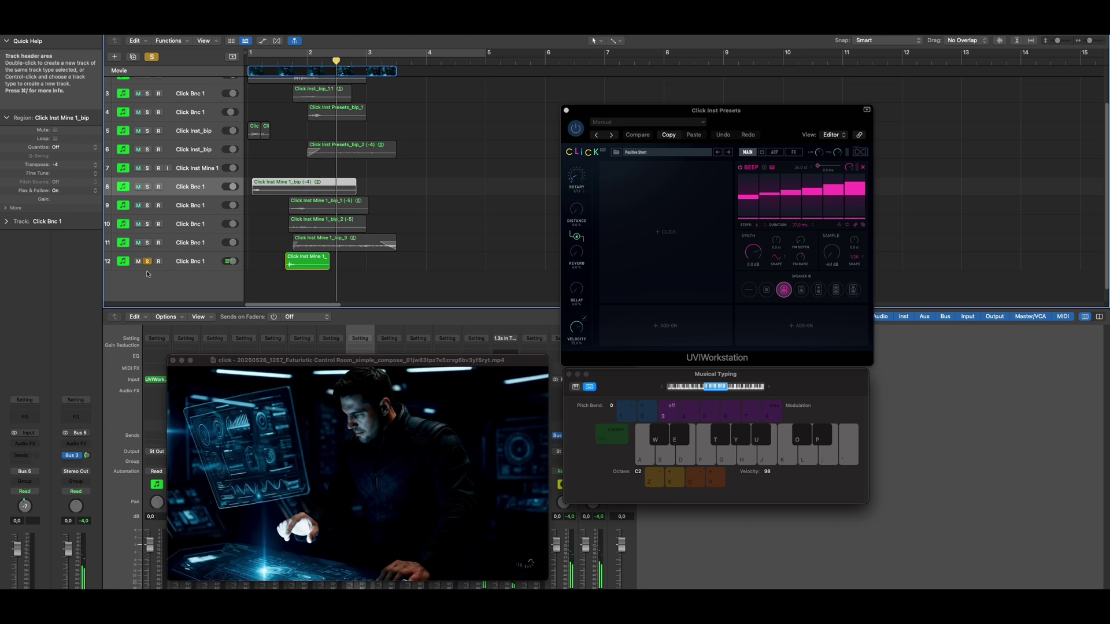
{"action": "left_click", "coordinate": [147, 262]}
{"action": "key", "text": "Return"}
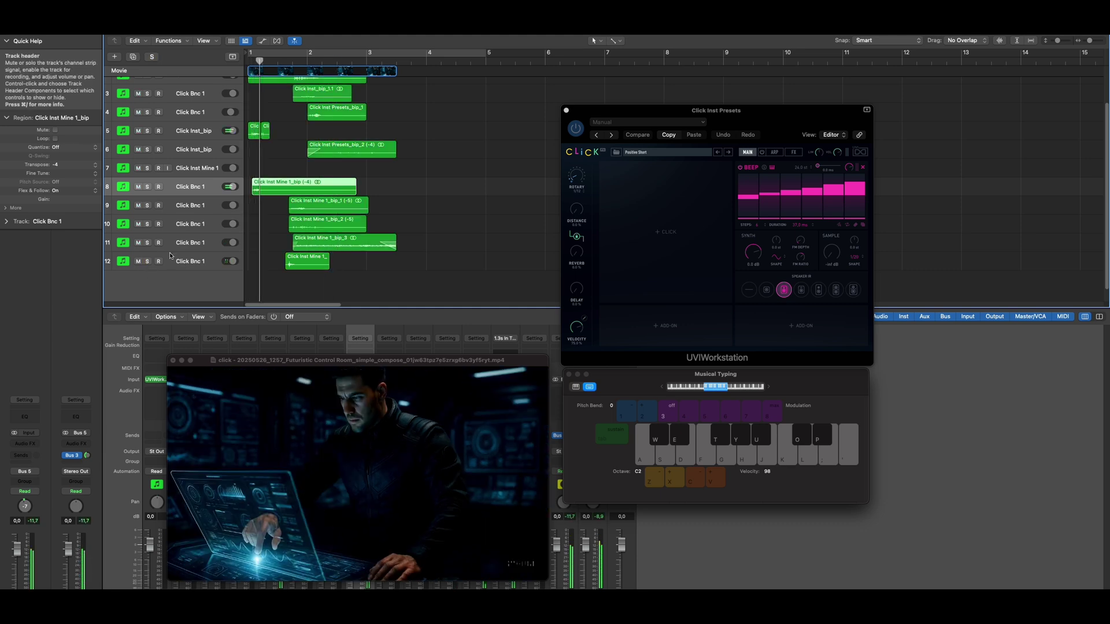